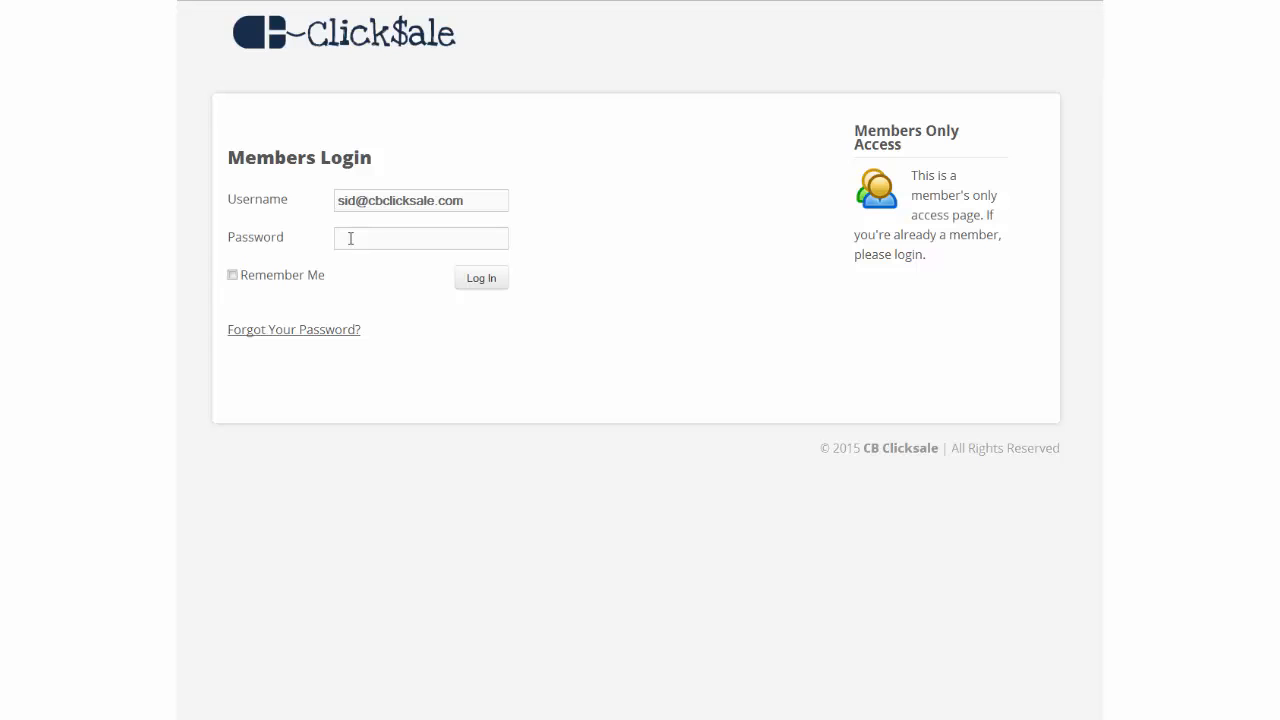
Enter the account password, log in to the members area and view the campaign dashboard
text(************)
click(478, 280)
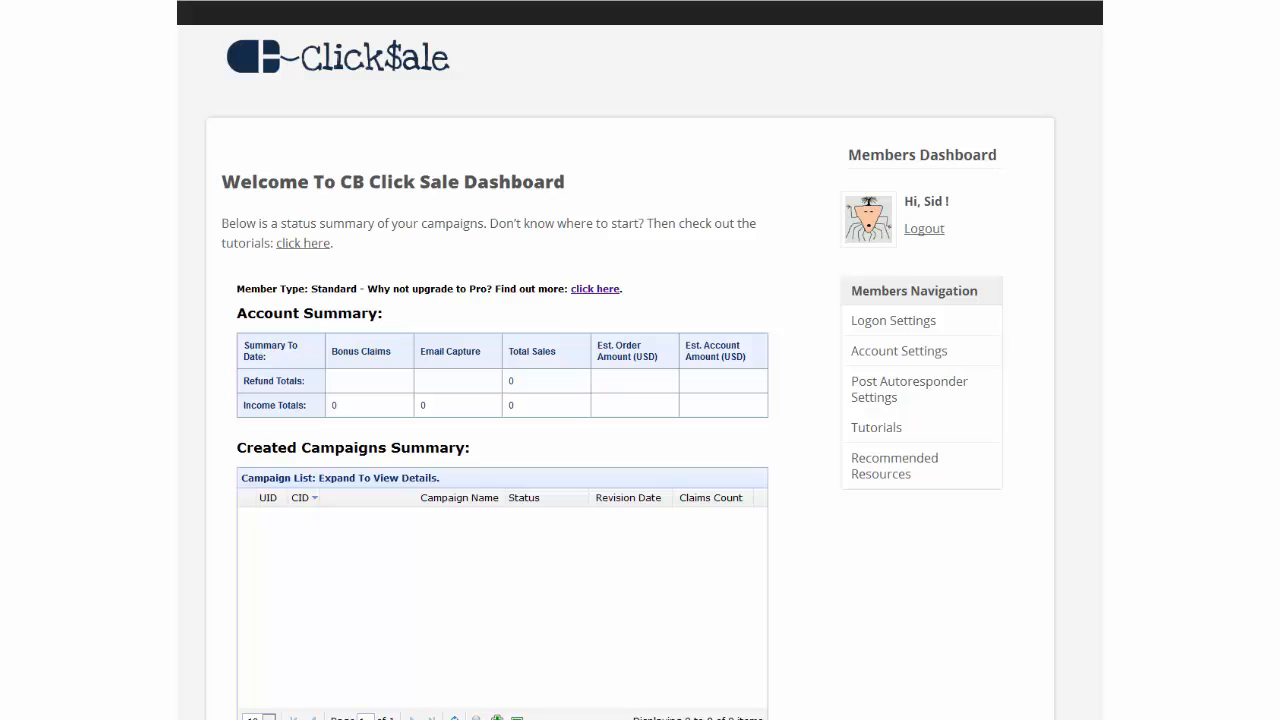
scroll(640, 400, down, 2)
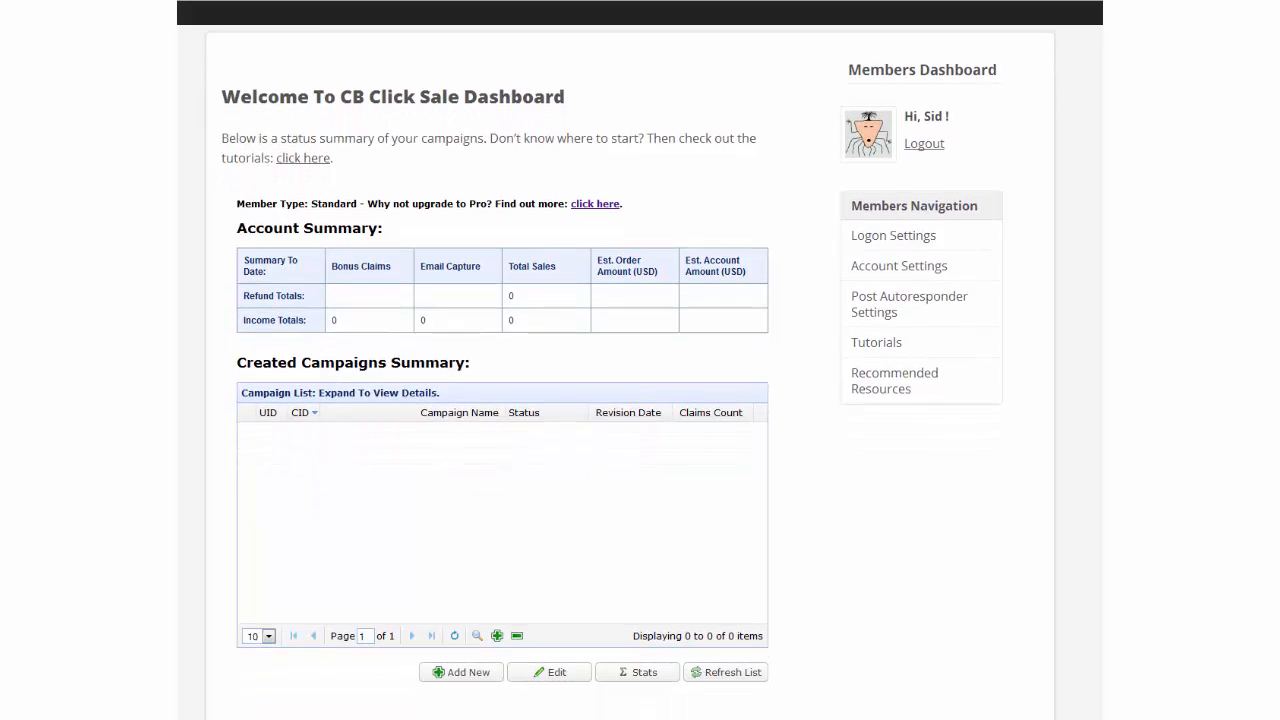
scroll(630, 400, down, 1)
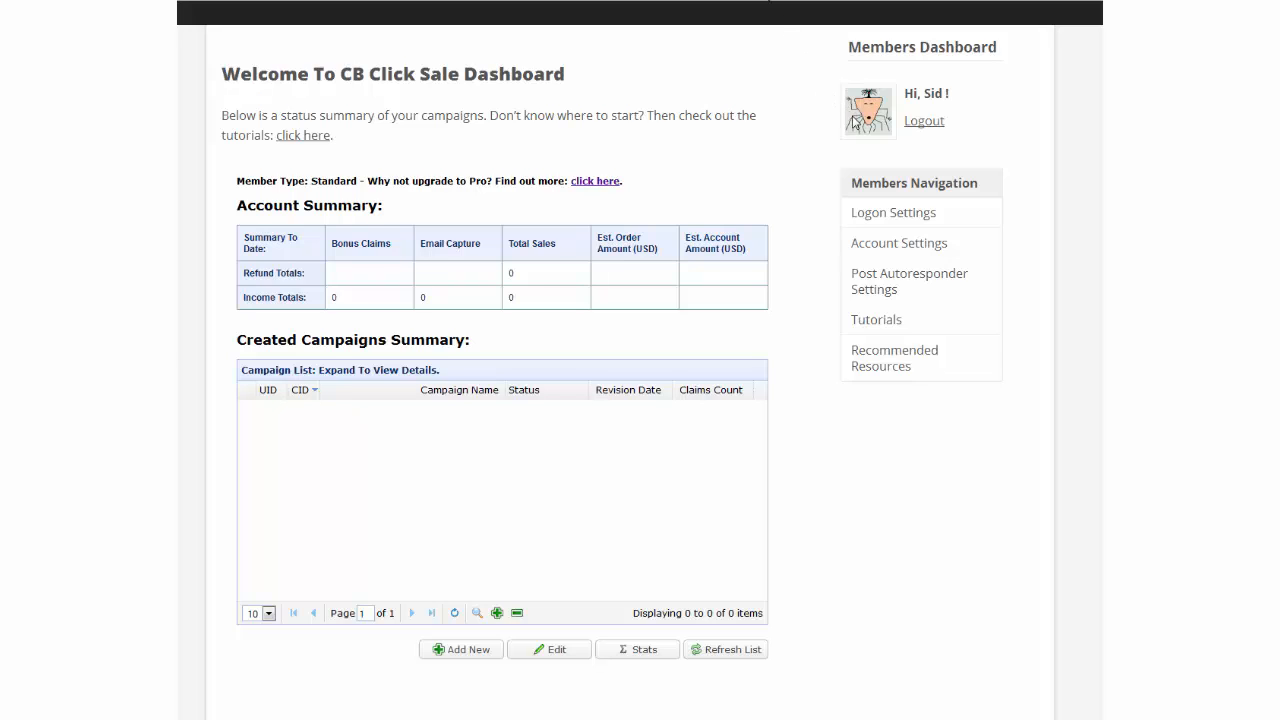
Look at the password change fields in the logon settings and return to the membership home
click(899, 222)
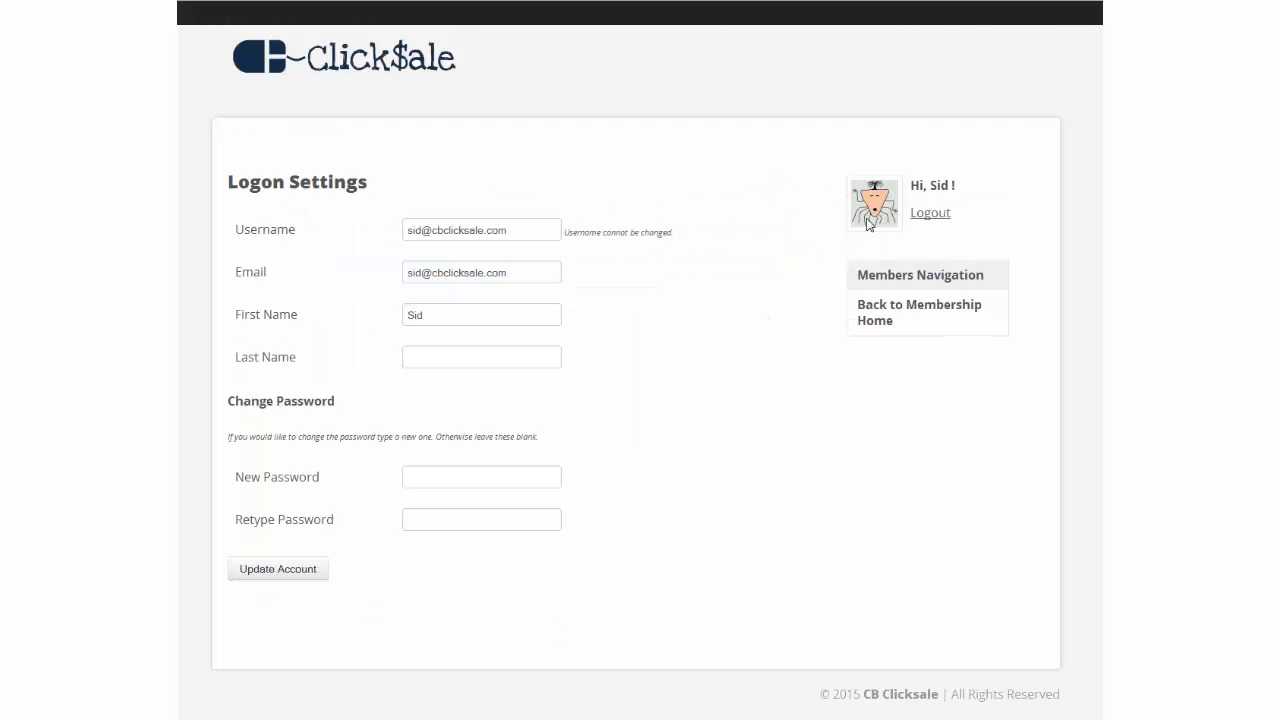
click(443, 472)
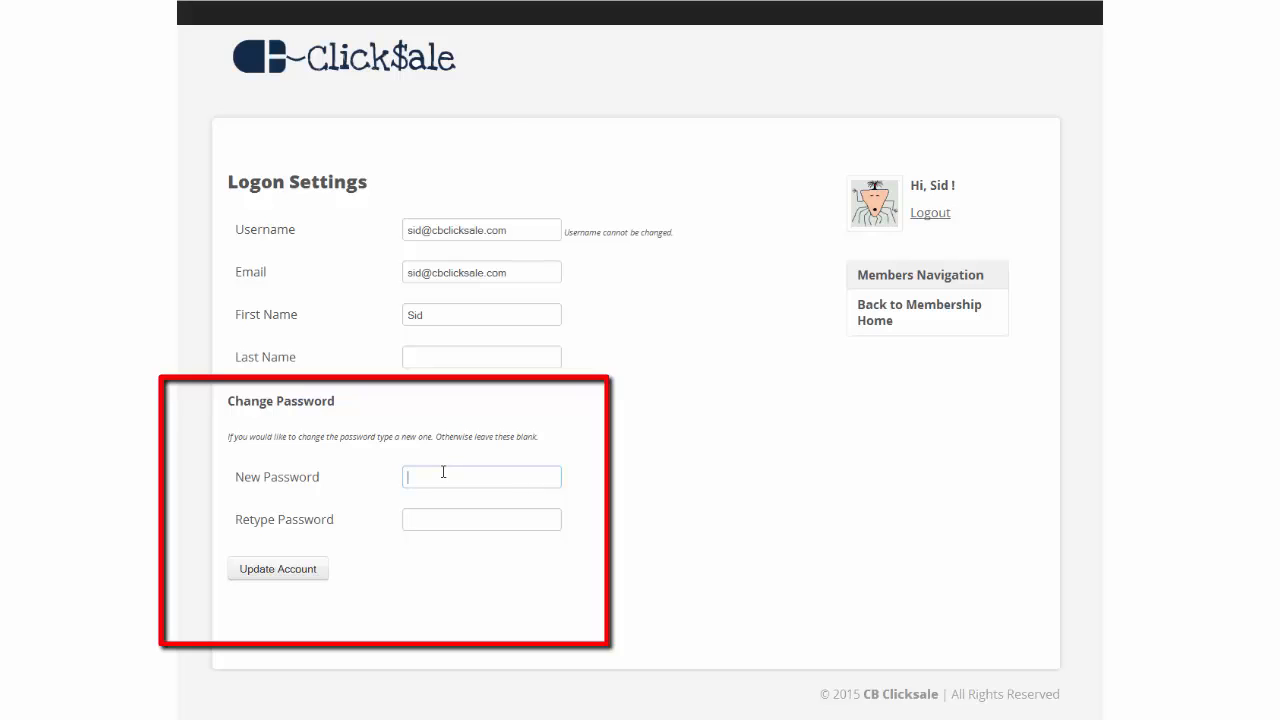
click(893, 317)
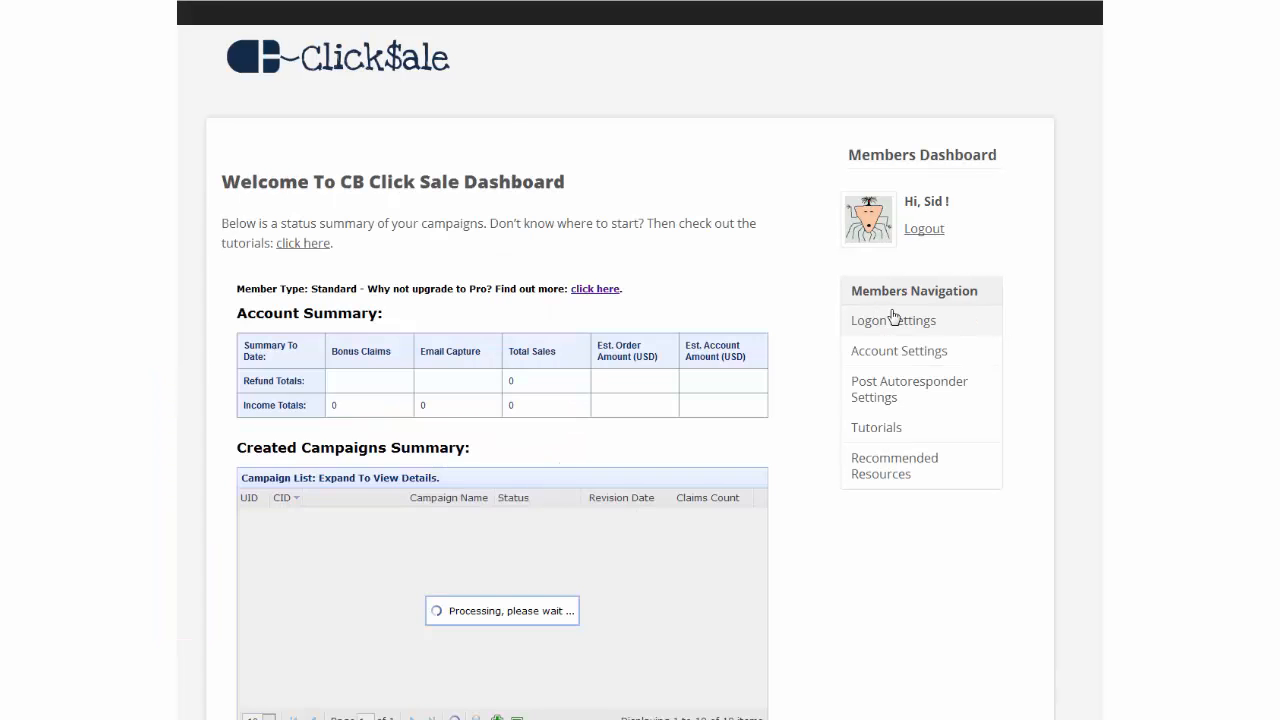
Open the account settings page from the members dashboard
scroll(888, 317, down, 2)
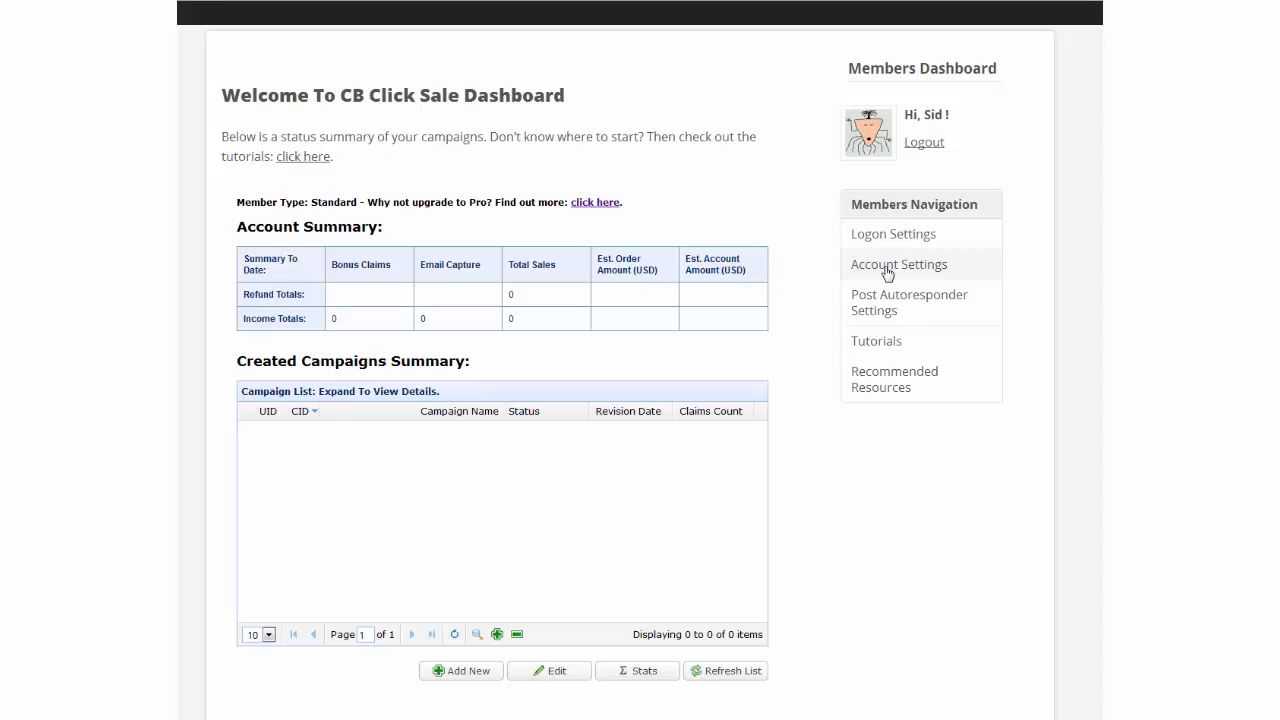
click(886, 266)
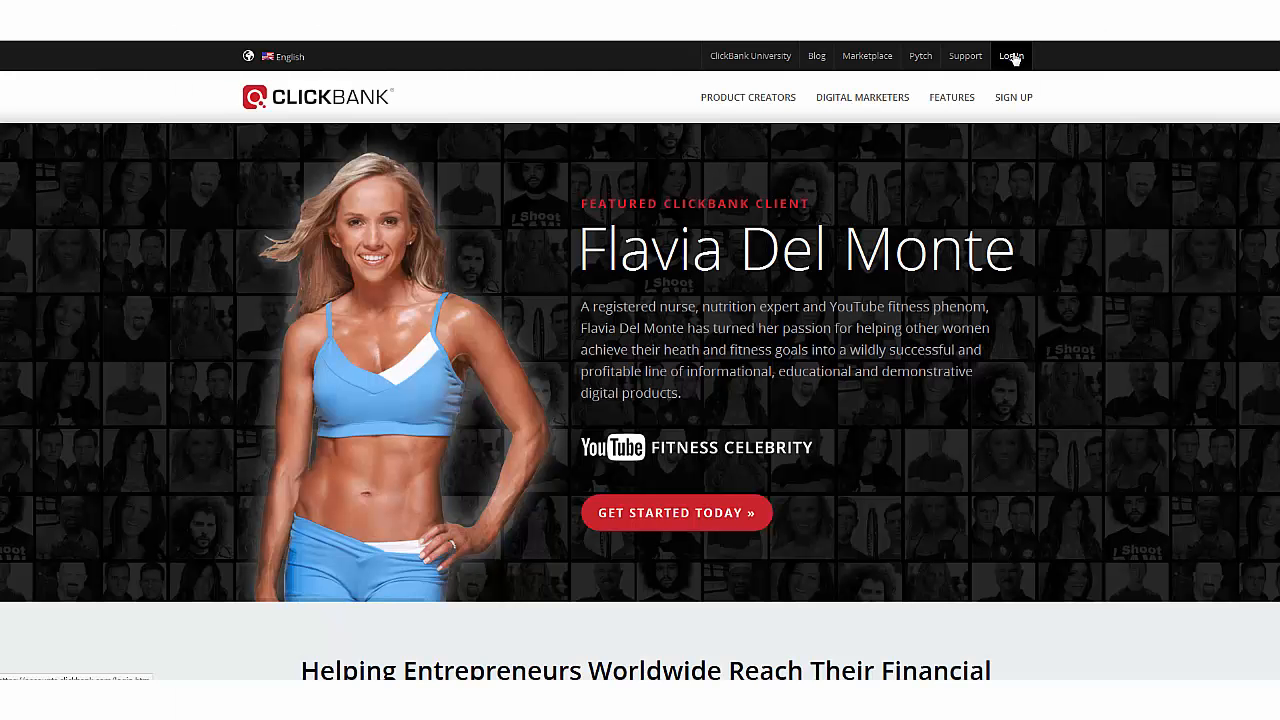
Switch to the ClickBank website and log in to the account with its password
click(1015, 60)
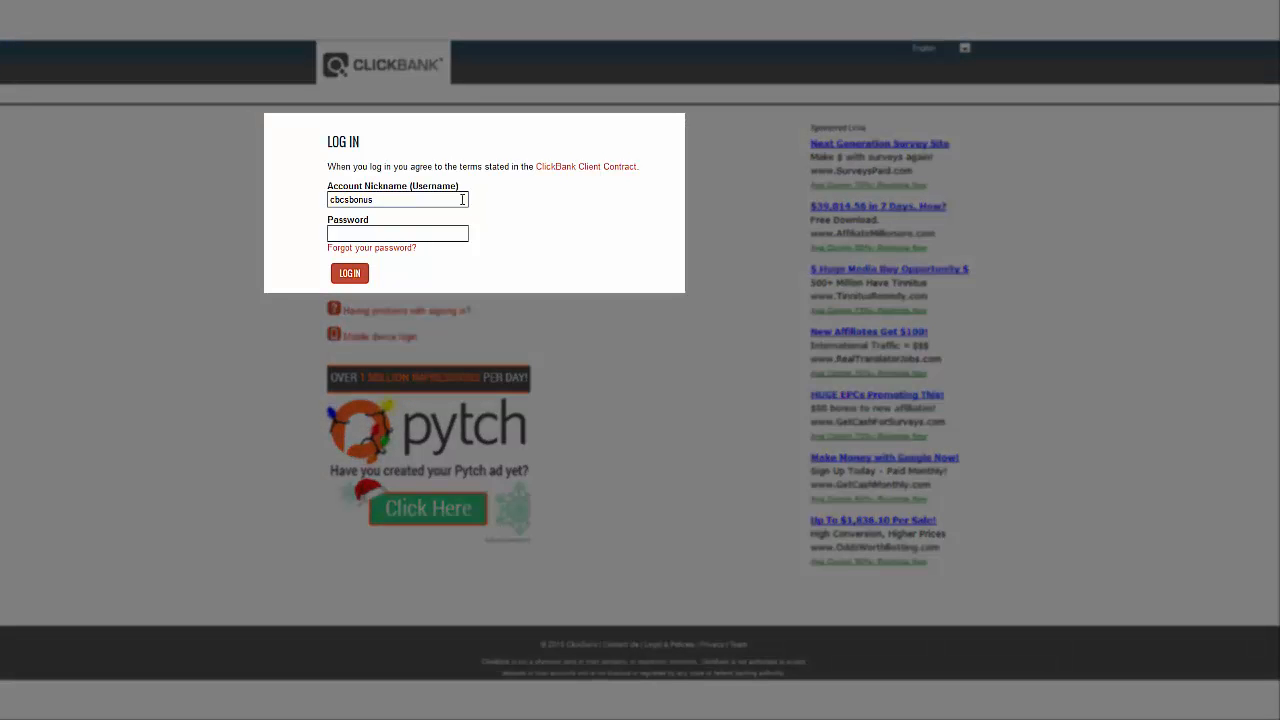
click(462, 233)
key(ctrl+v)
click(353, 276)
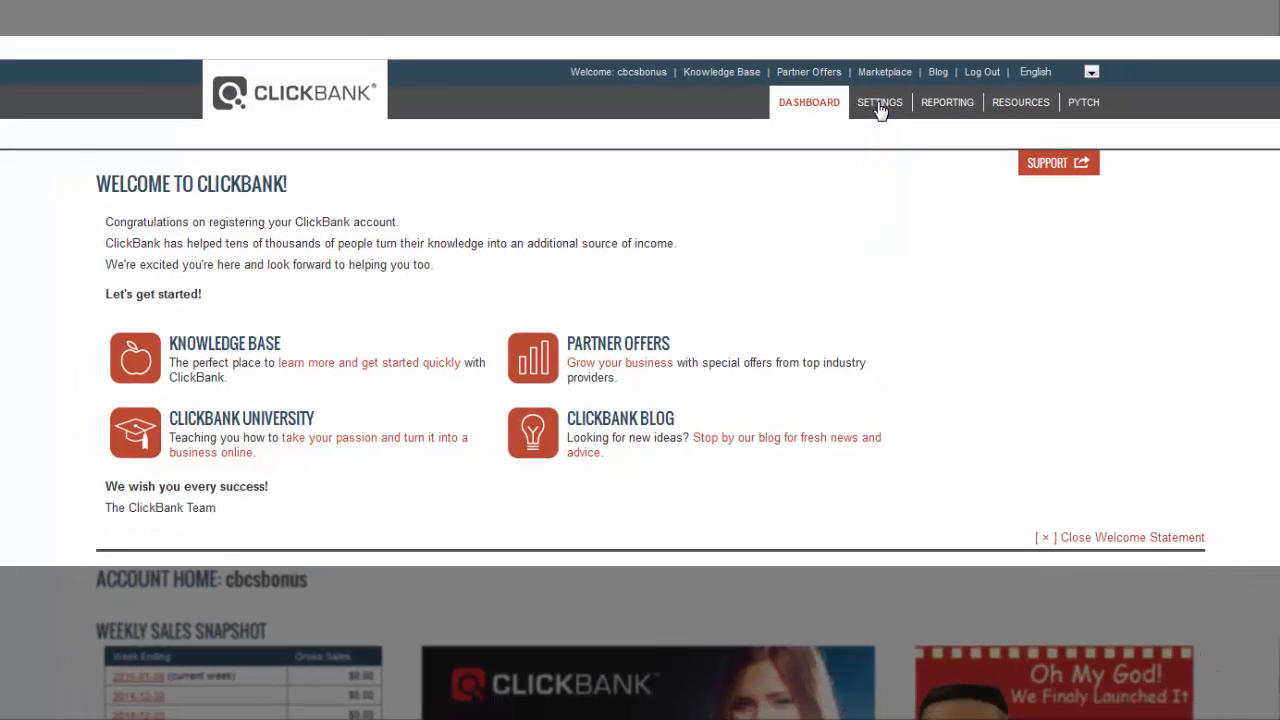
Open the Clerk API Keys section of the ClickBank account settings and start a new clerk user API key
click(900, 104)
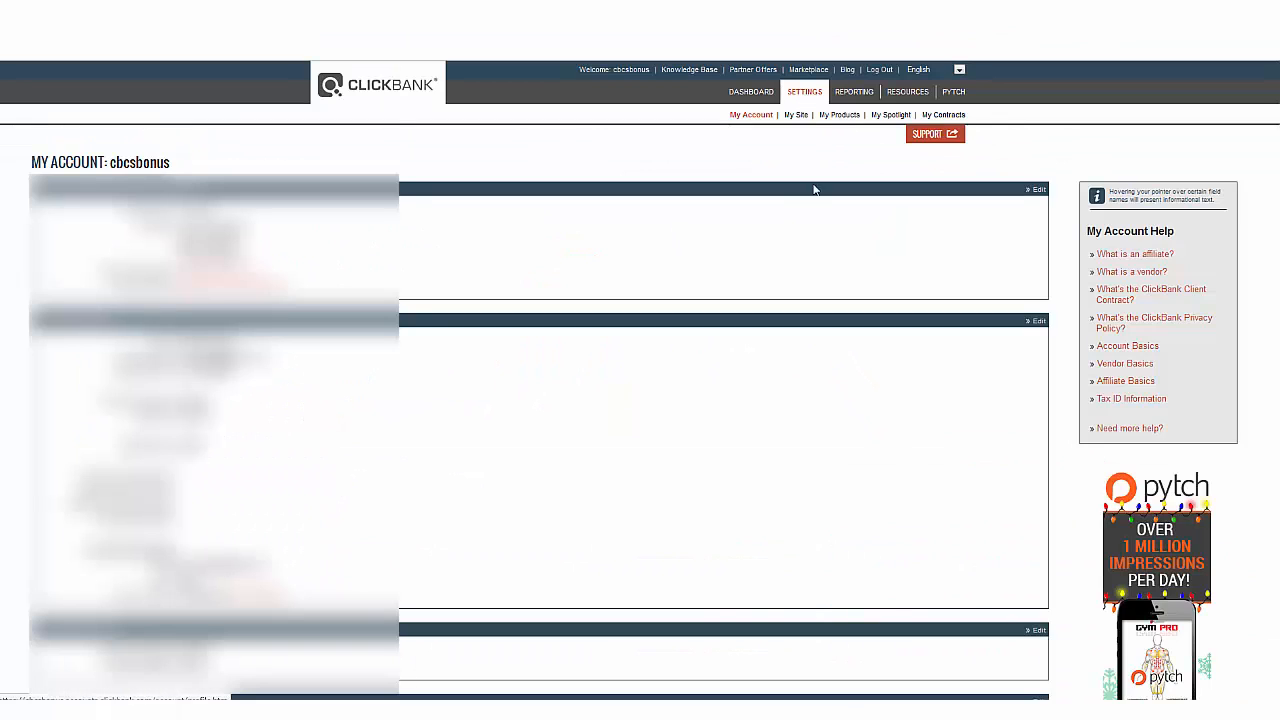
scroll(790, 216, down, 3)
scroll(780, 264, down, 4)
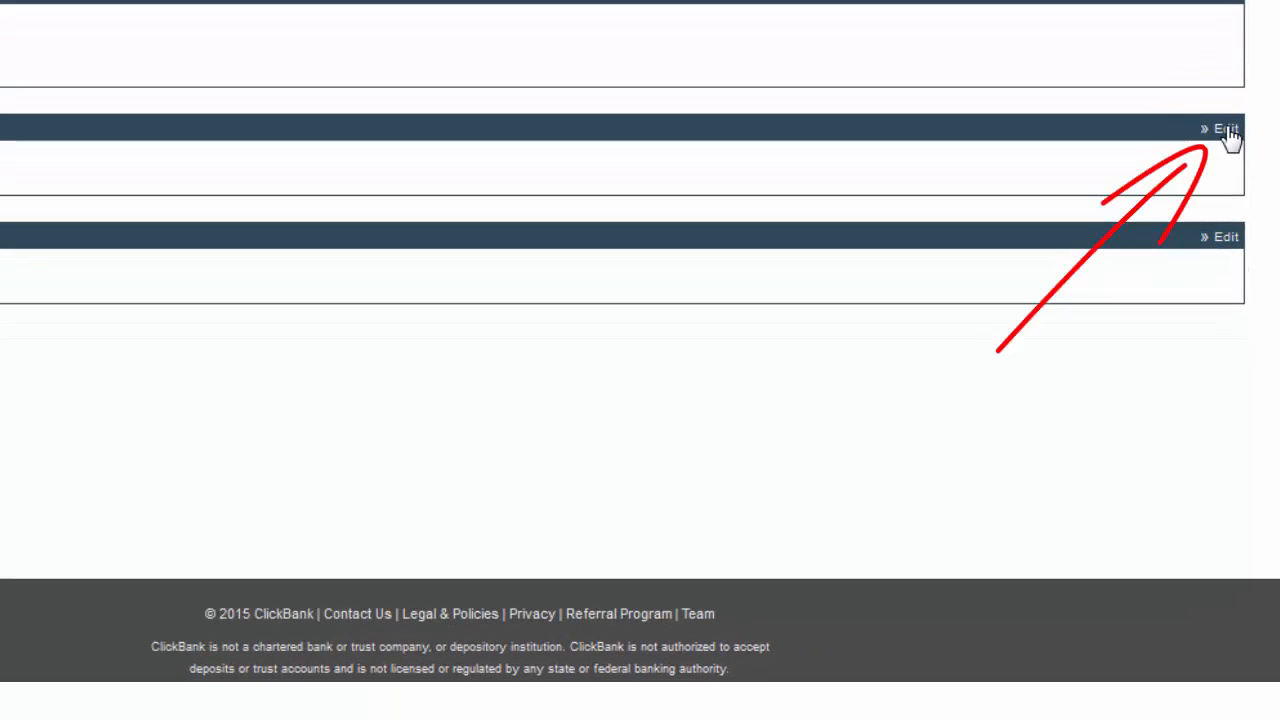
click(1225, 131)
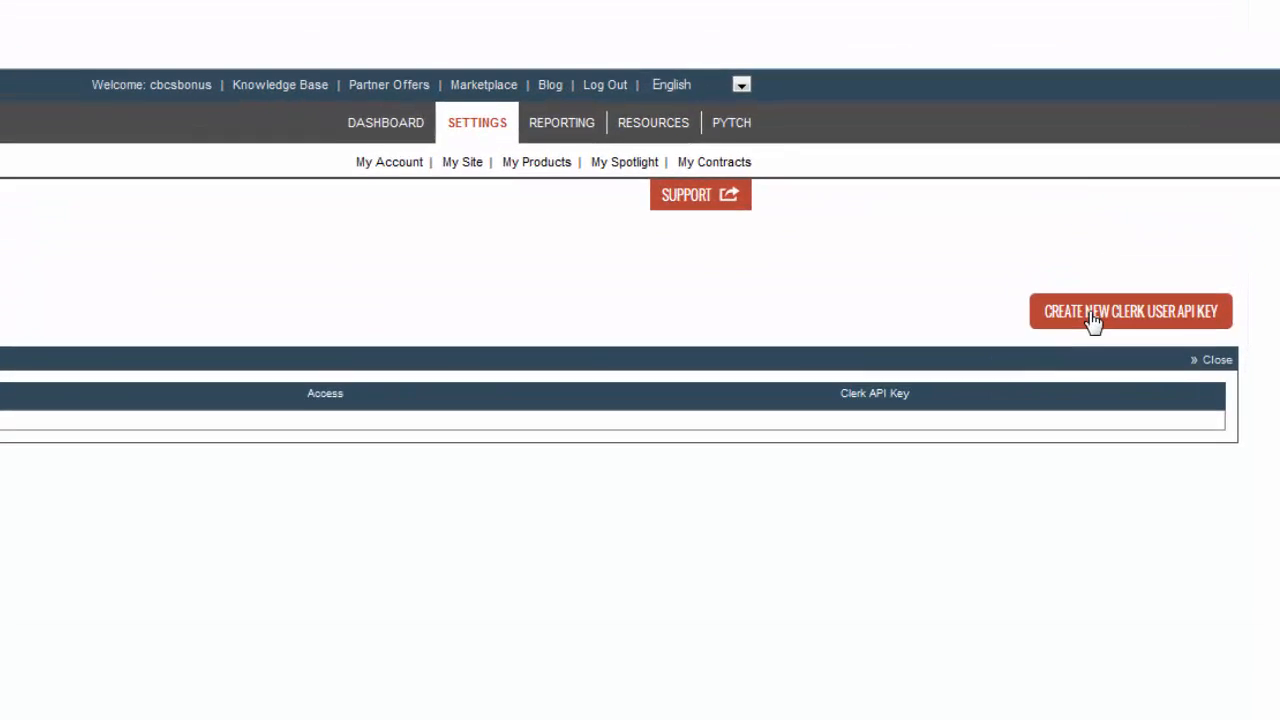
click(1070, 355)
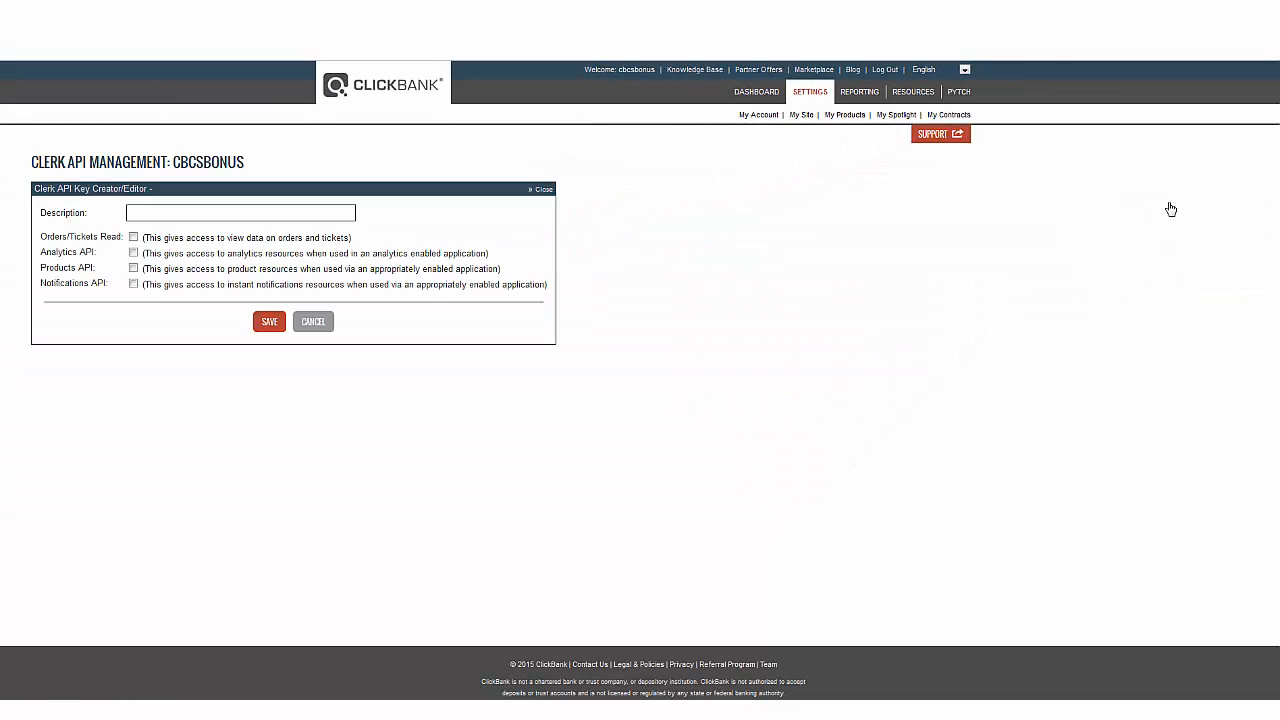
Describe the clerk key as "CLERK API", enable orders/tickets, analytics, products and notifications access, and save it
click(155, 197)
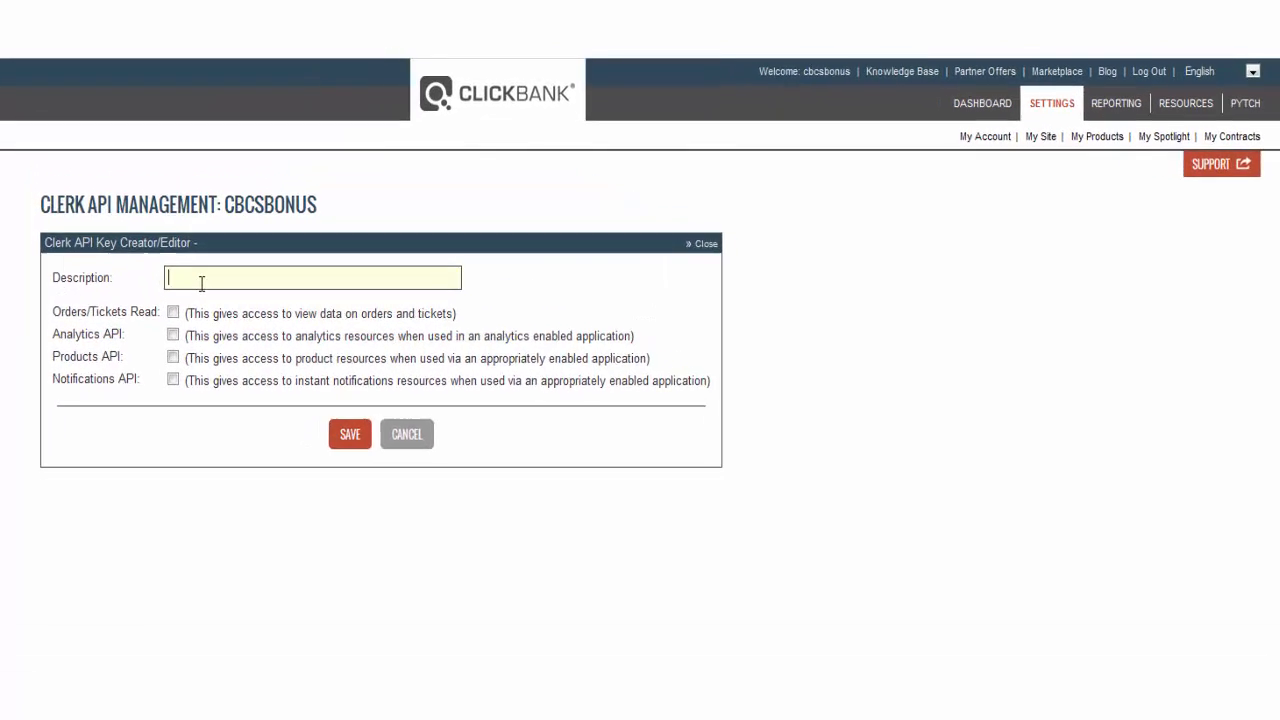
text(Cle)
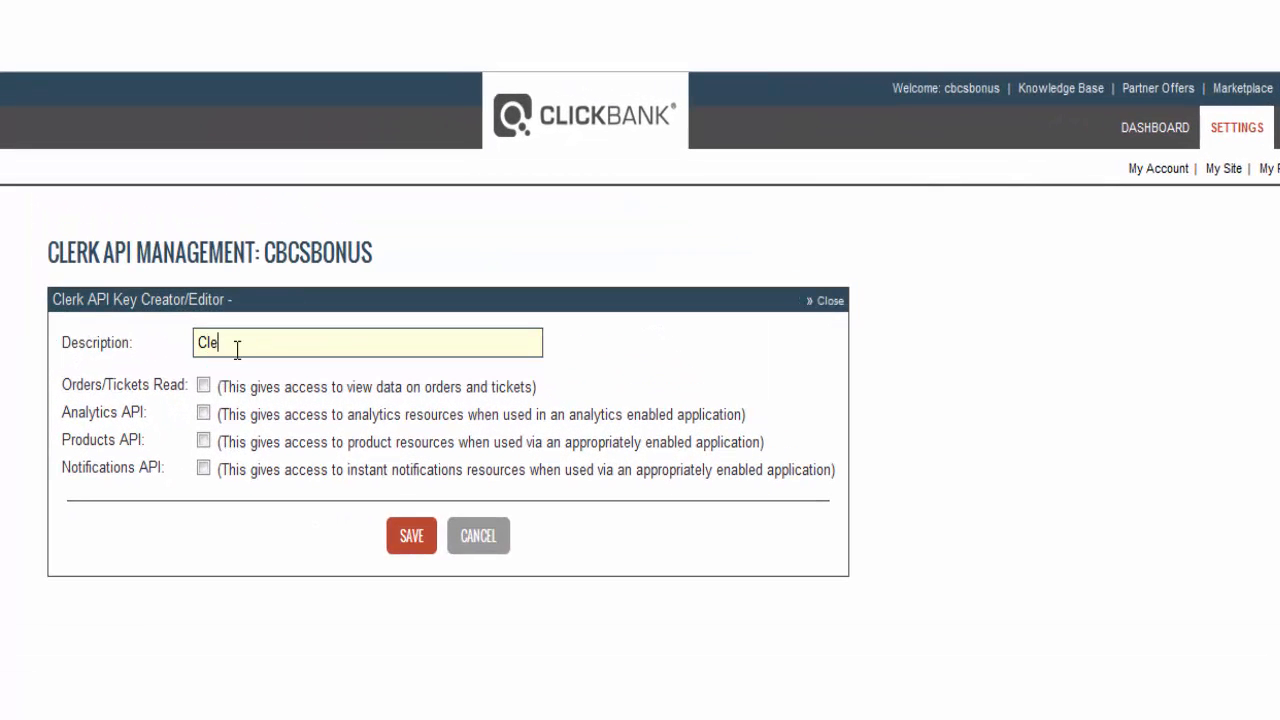
text(rk ApI)
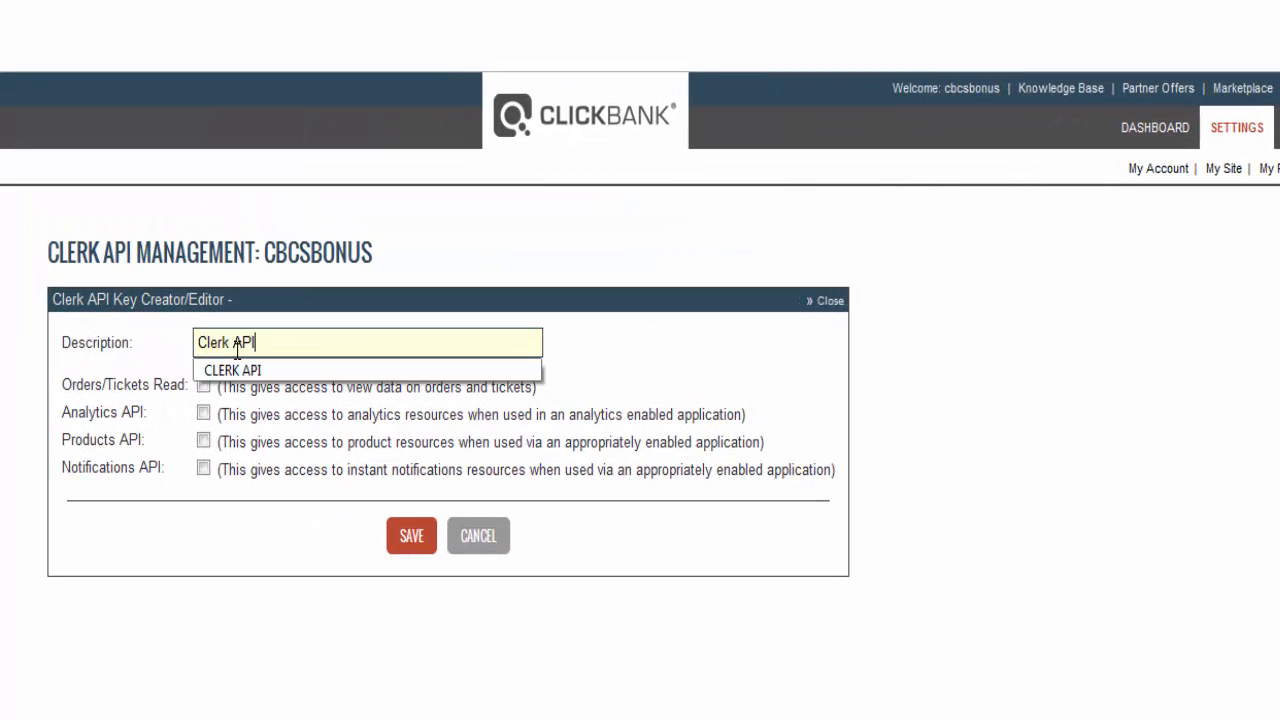
click(326, 370)
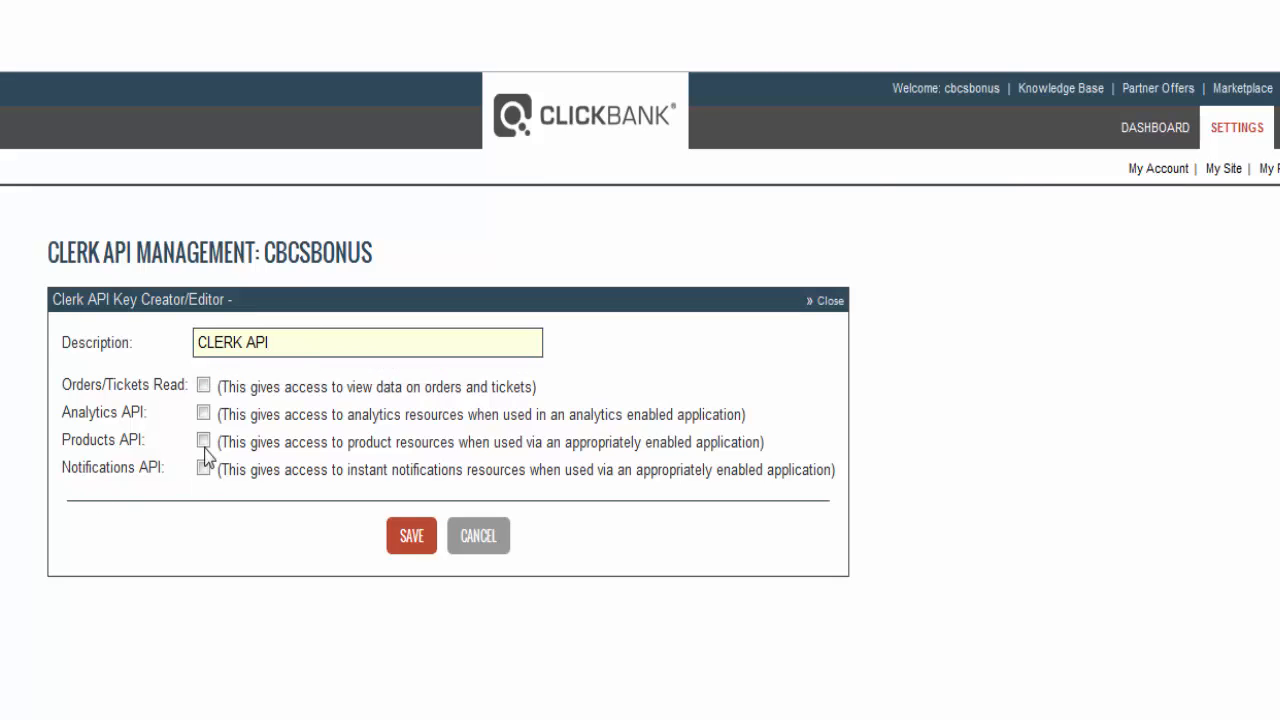
click(203, 413)
click(203, 441)
click(203, 468)
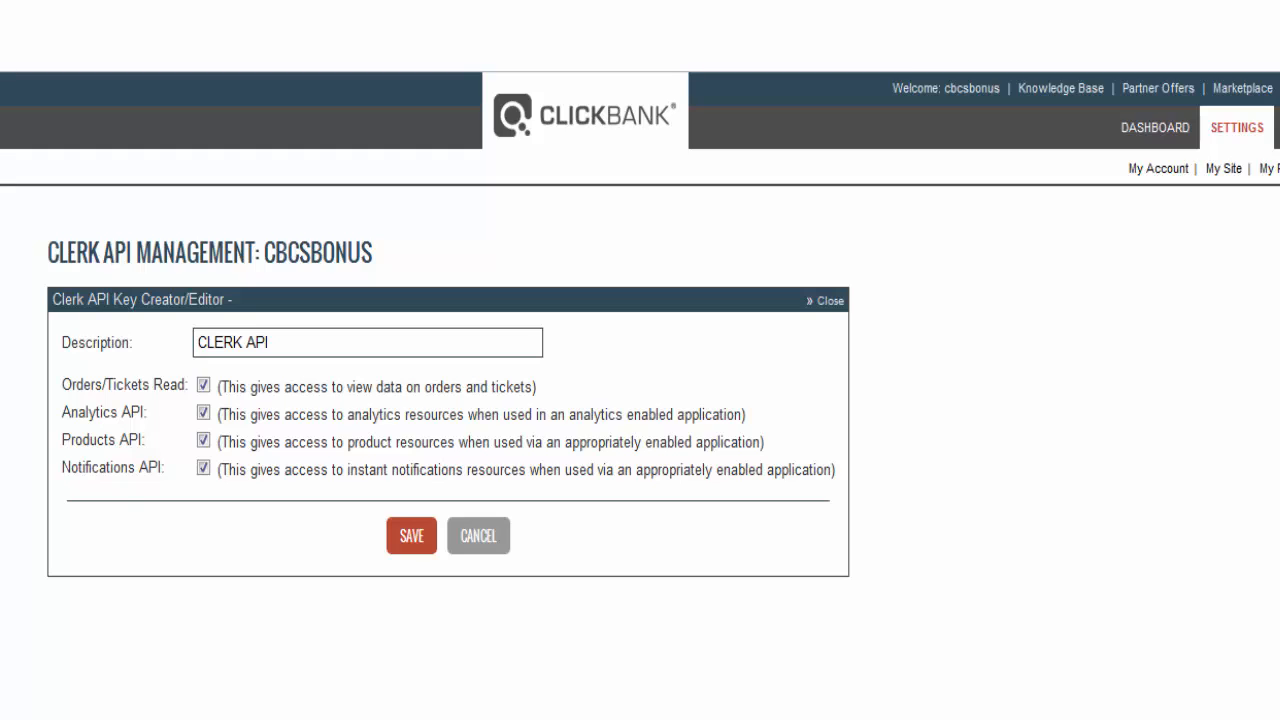
click(411, 536)
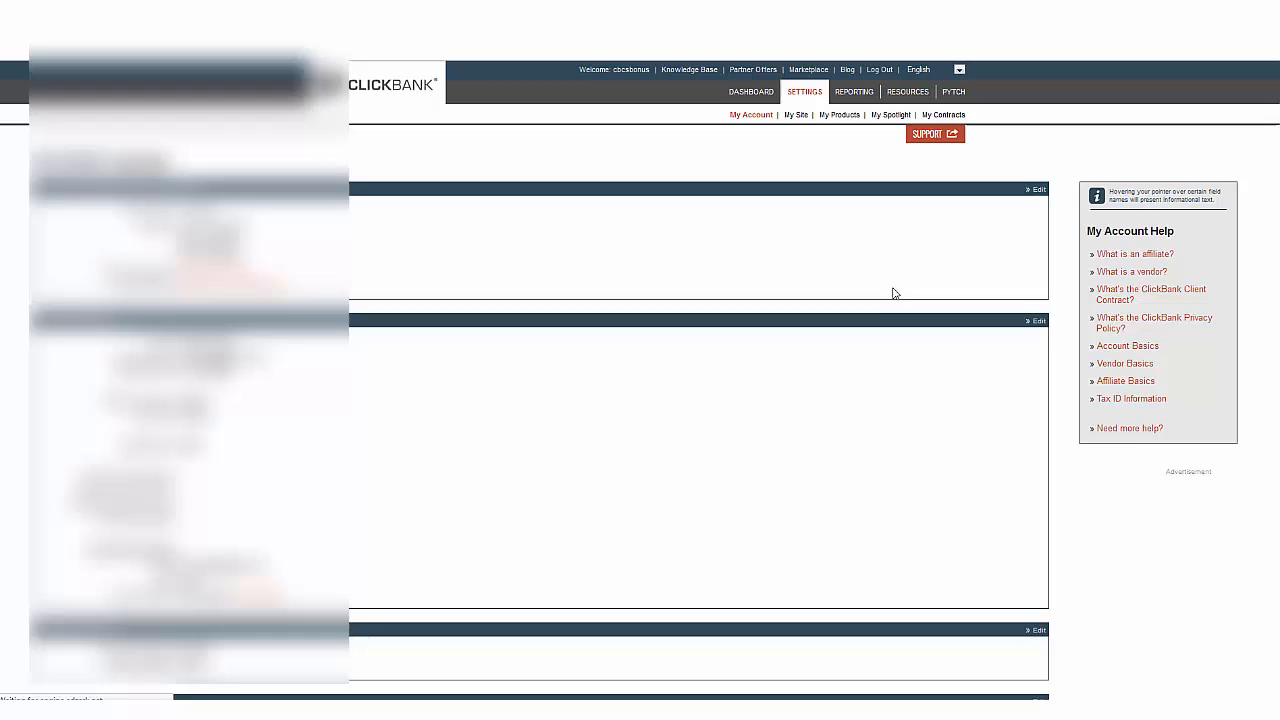
Create and save a new developer API key with the description "Developer API" from the account settings
scroll(891, 289, down, 8)
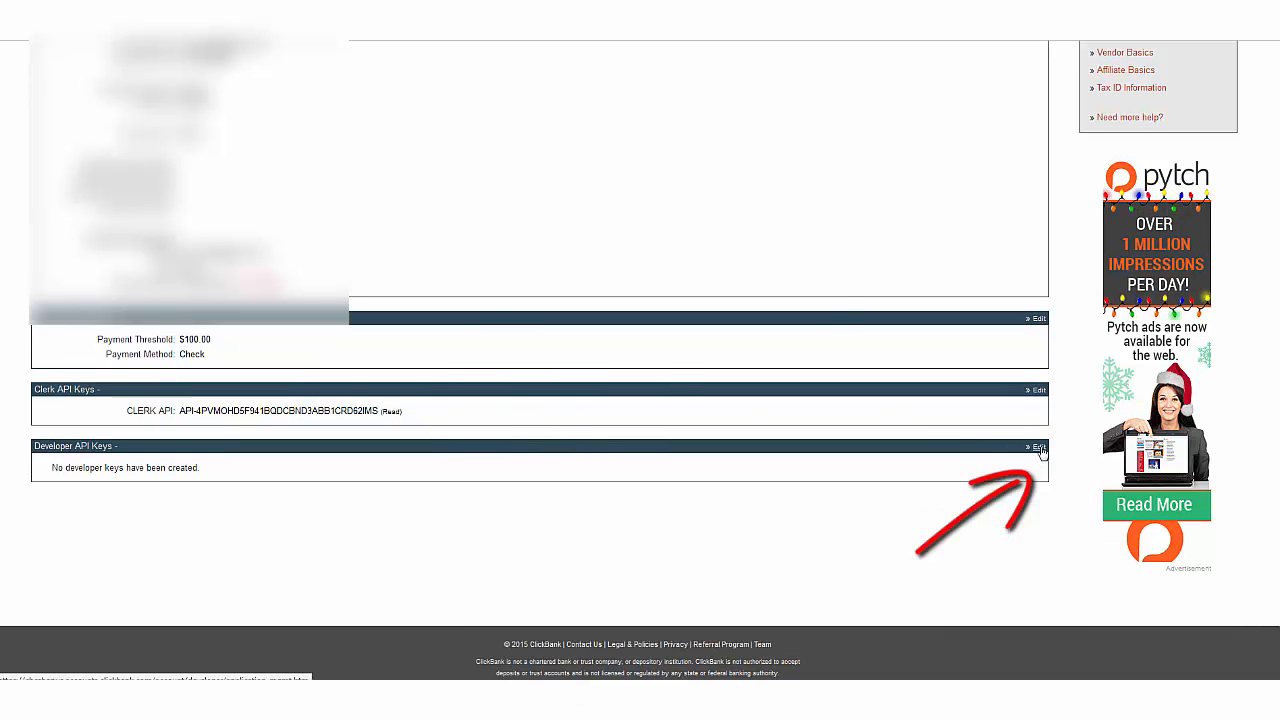
click(1040, 448)
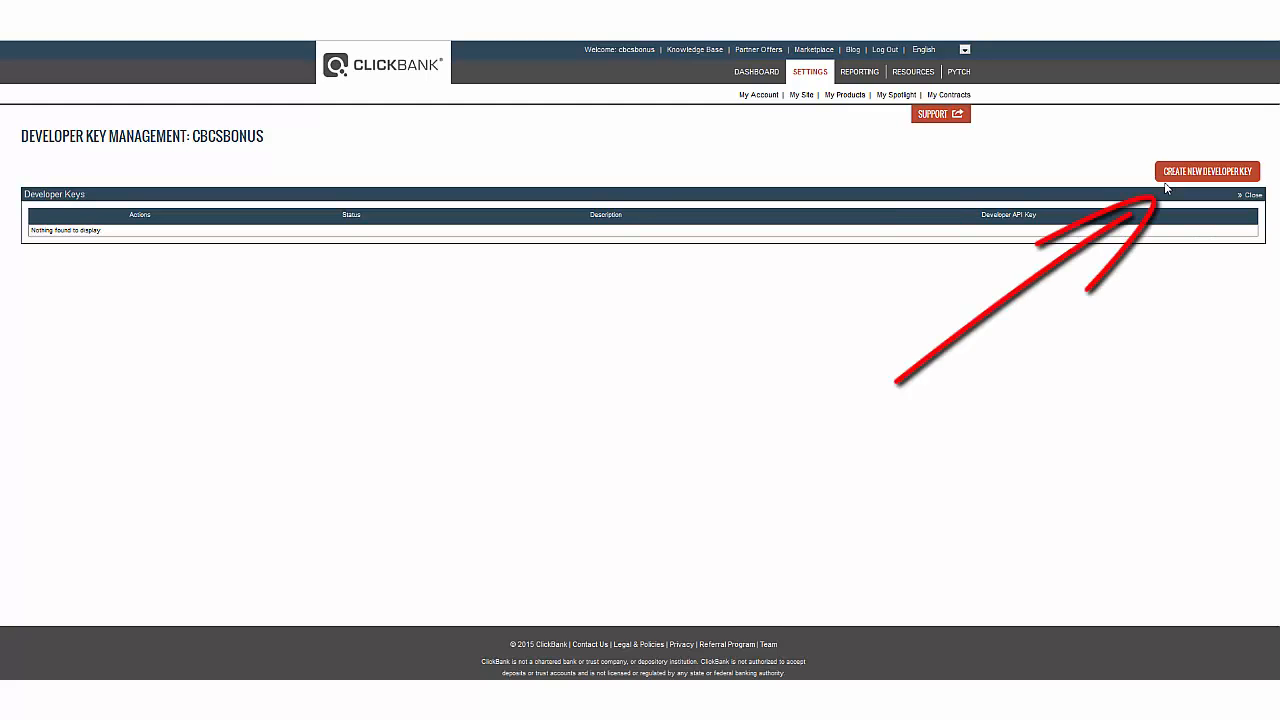
click(1200, 173)
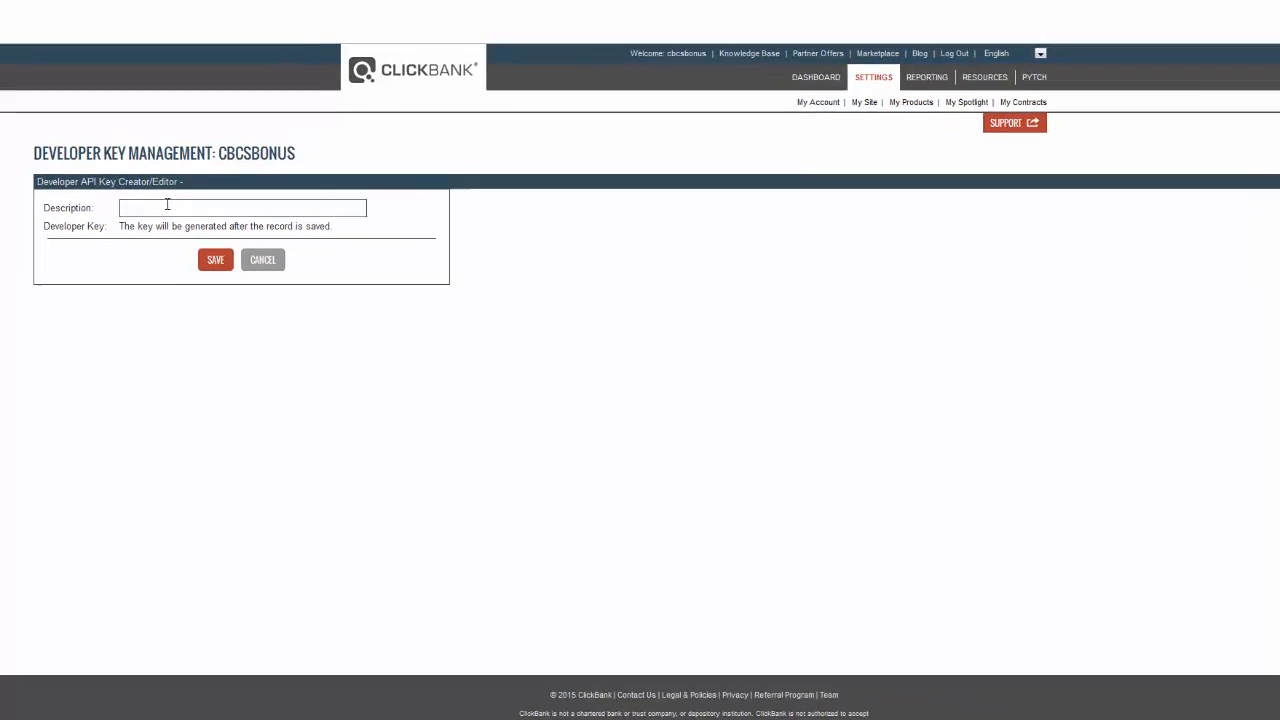
click(167, 204)
text(D)
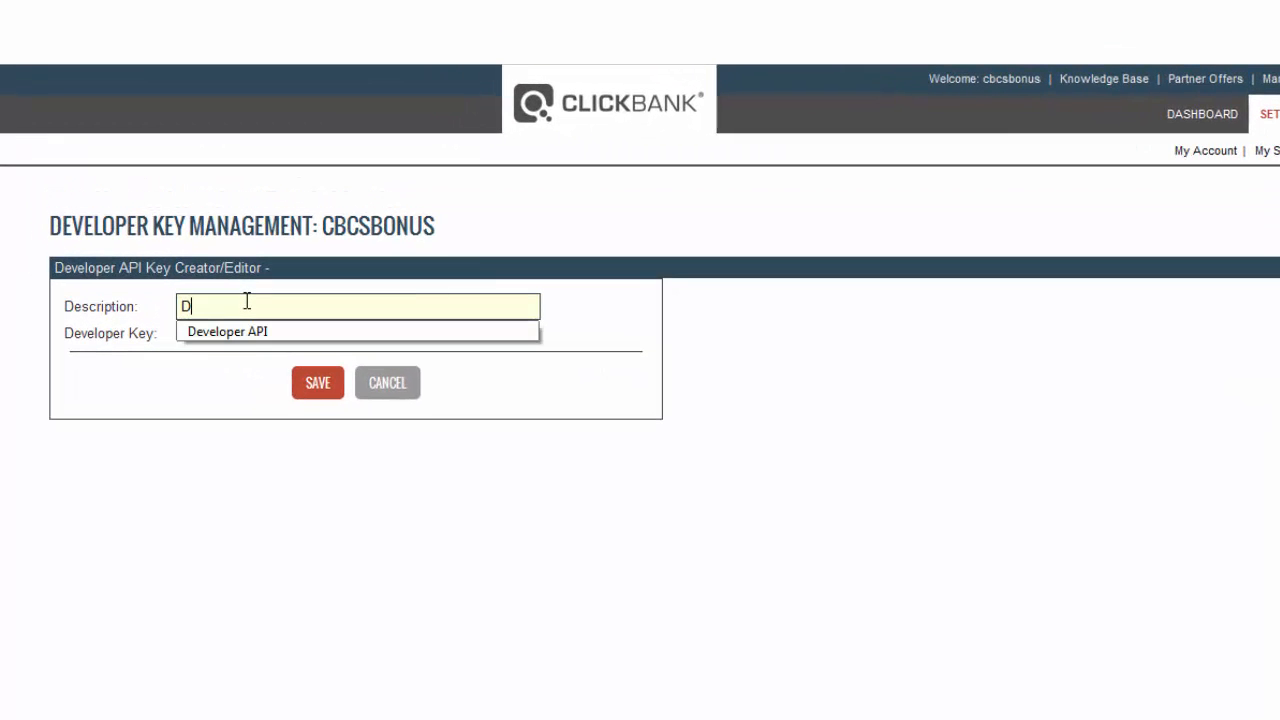
click(170, 224)
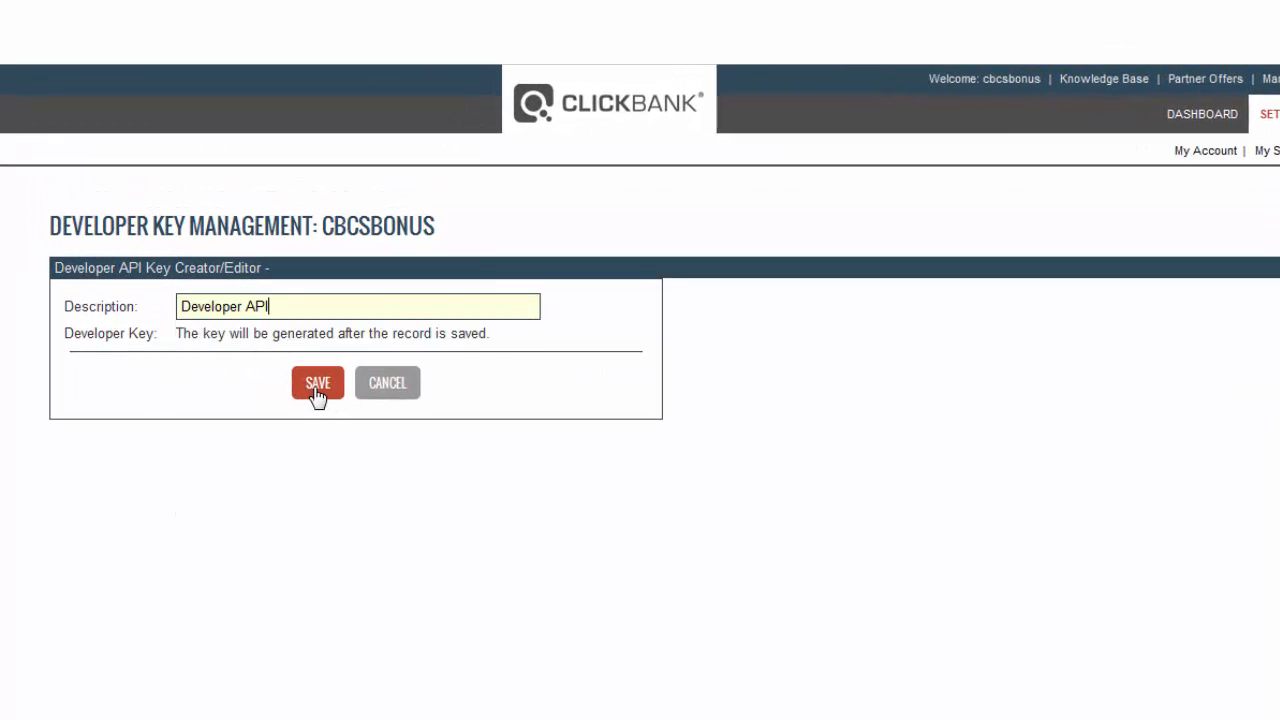
click(316, 386)
click(231, 296)
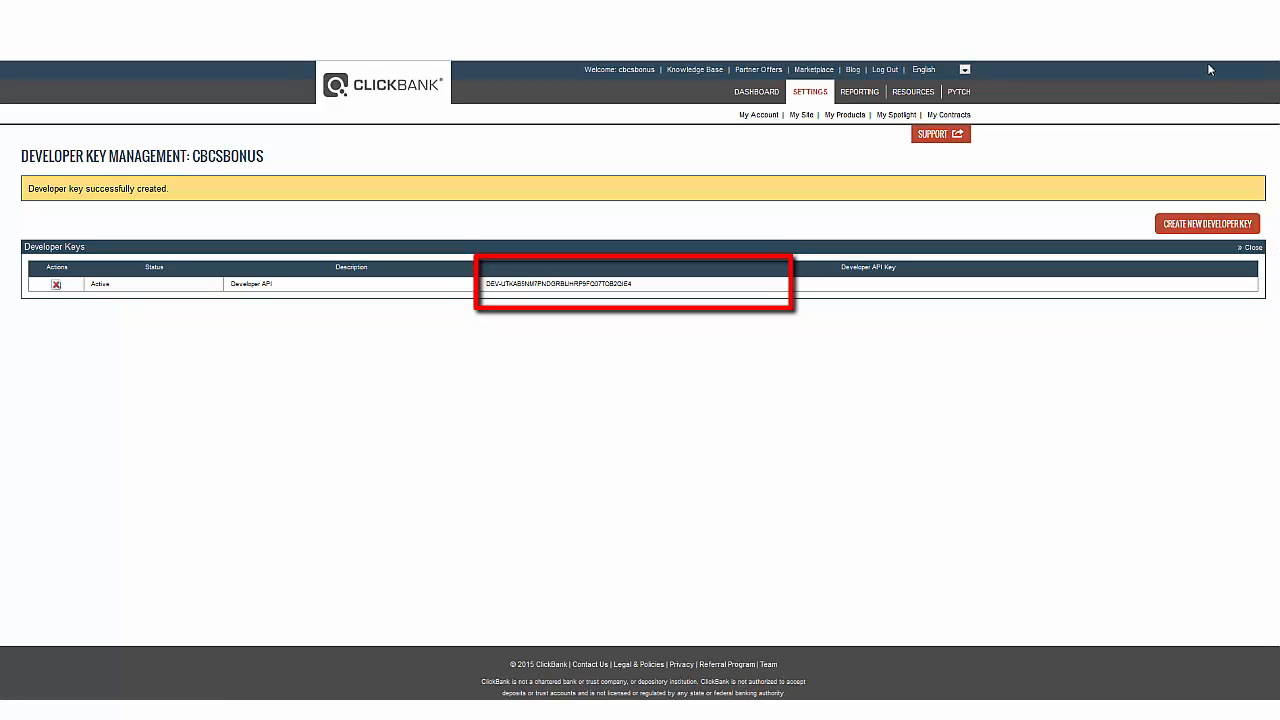
Copy the clerk API key from the ClickBank account settings into the CB Clerk Key field in CB Clicksale
click(815, 93)
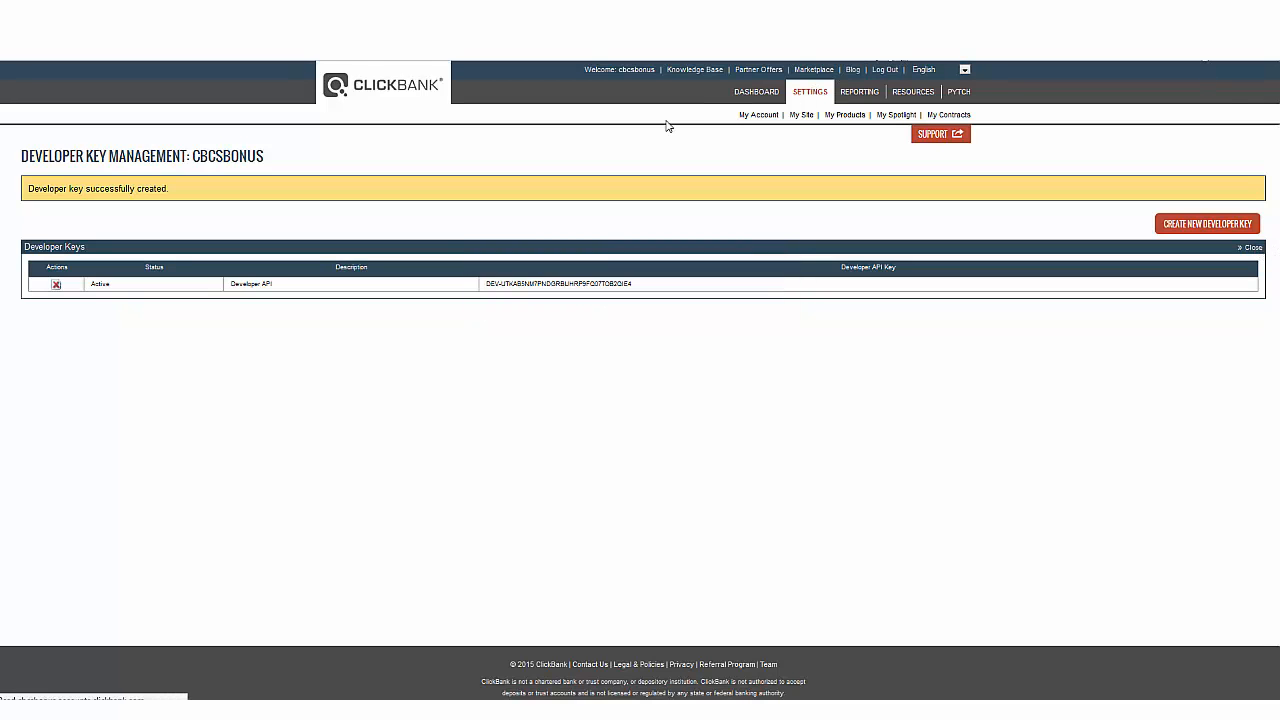
scroll(832, 346, down, 5)
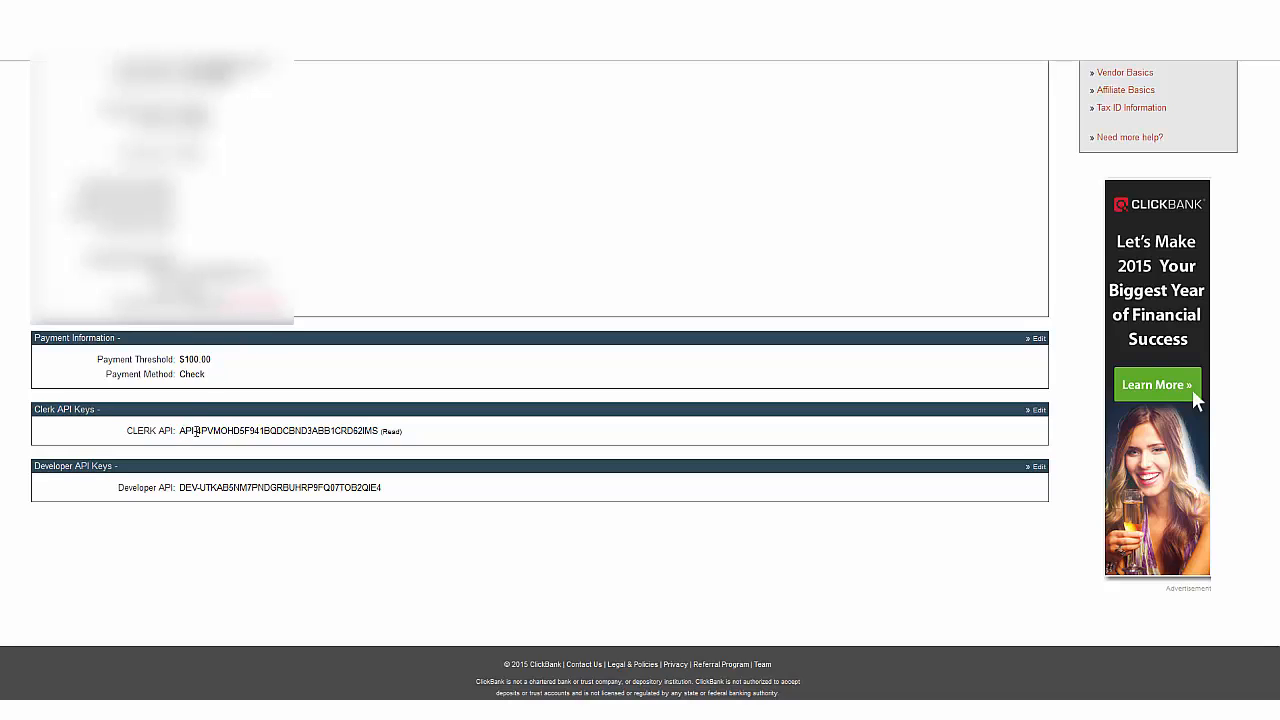
drag(180, 431, 381, 431)
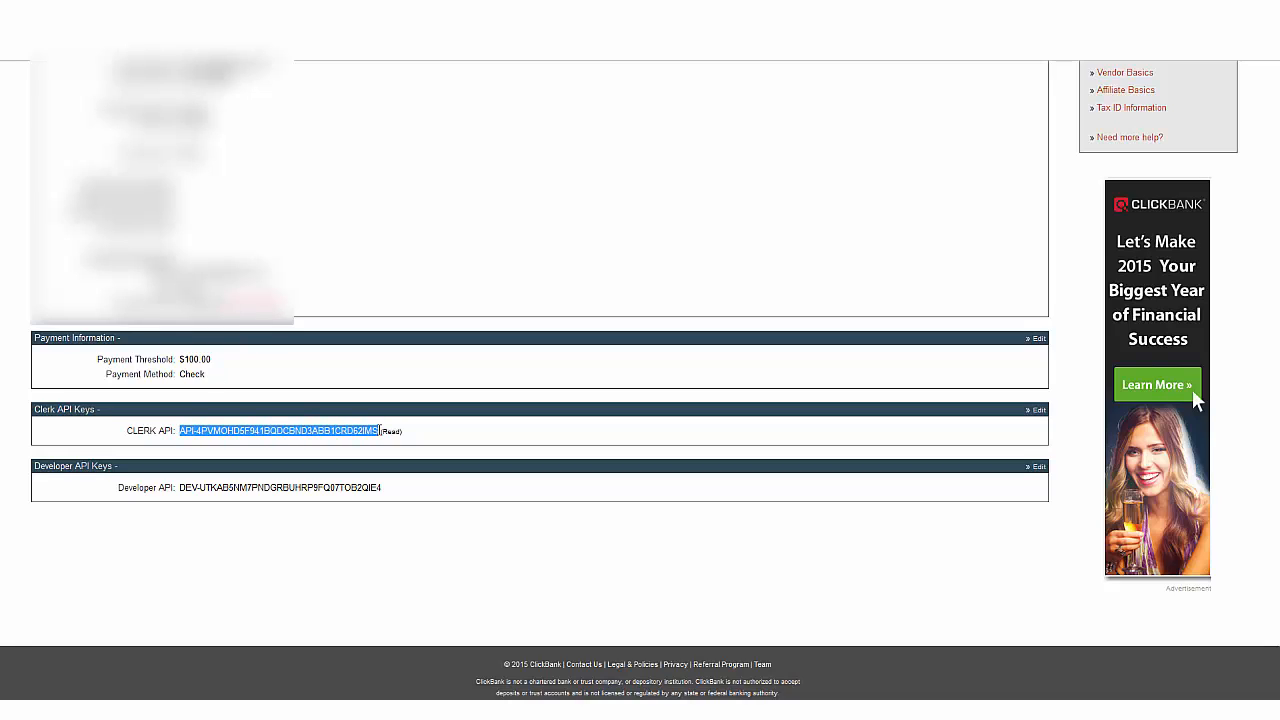
click(210, 29)
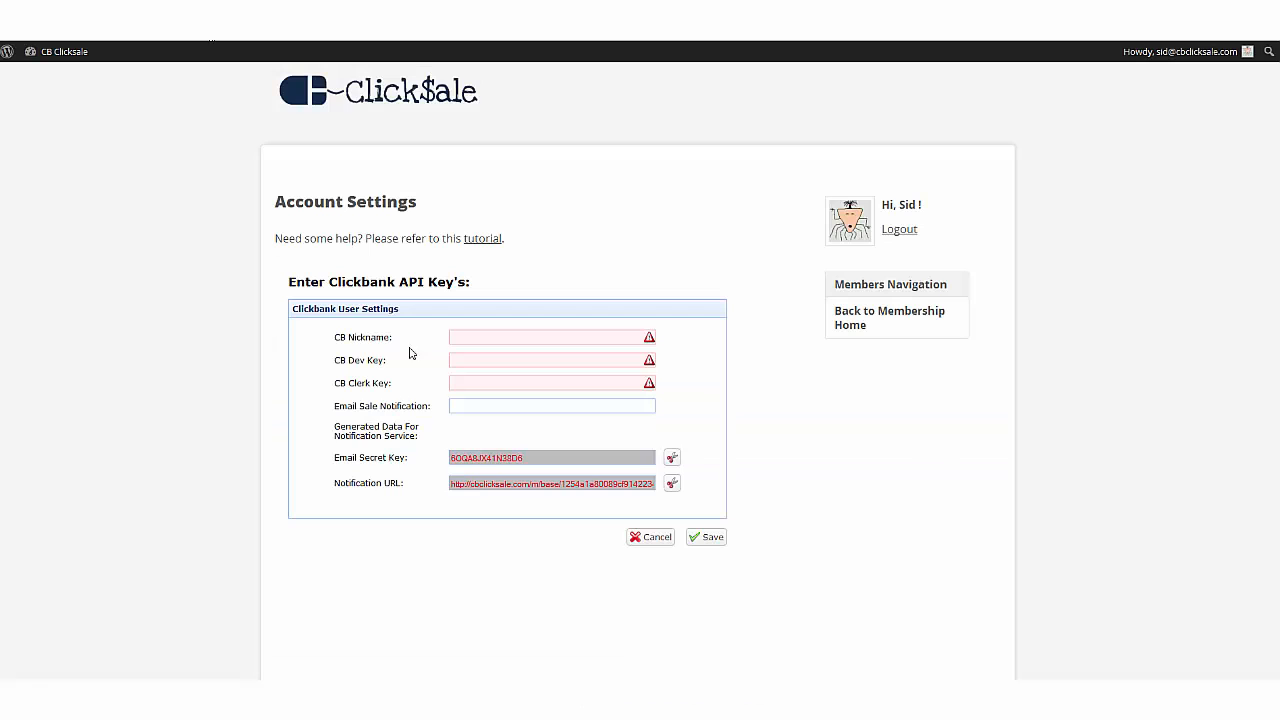
click(462, 382)
key(ctrl+v)
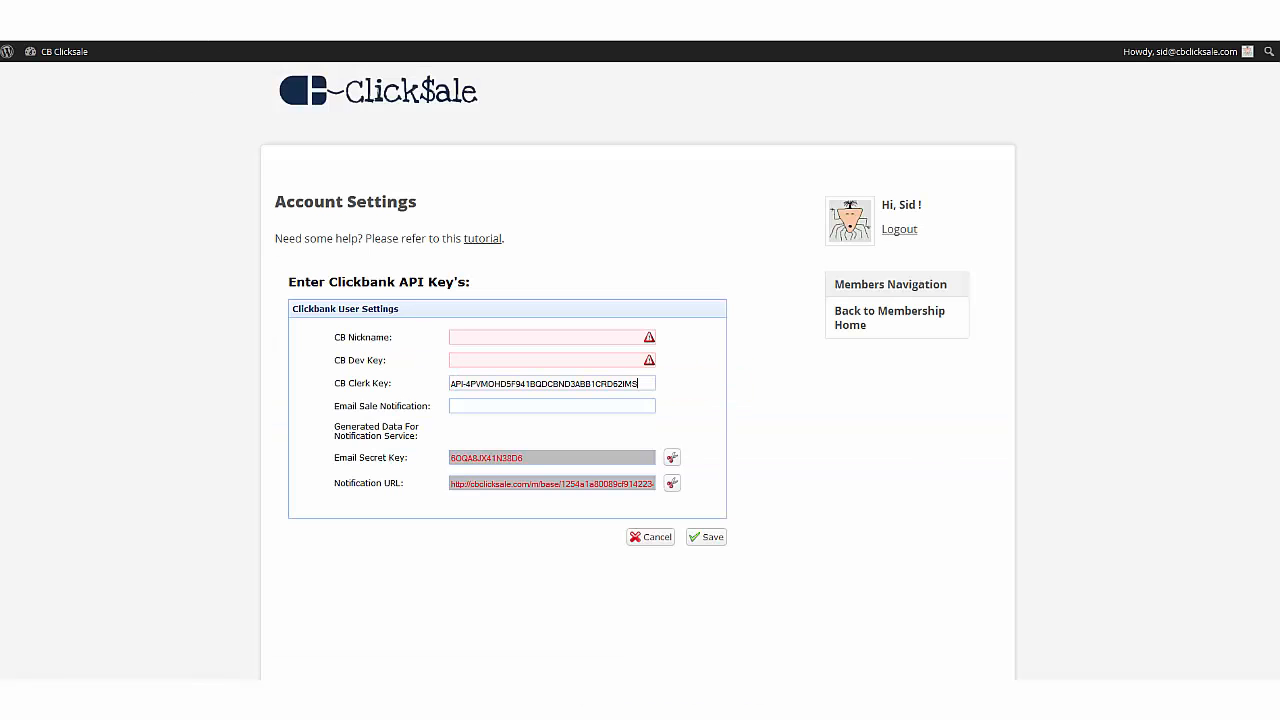
Copy the developer API key from ClickBank into the CB Dev Key field in CB Clicksale
key(ctrl+Tab)
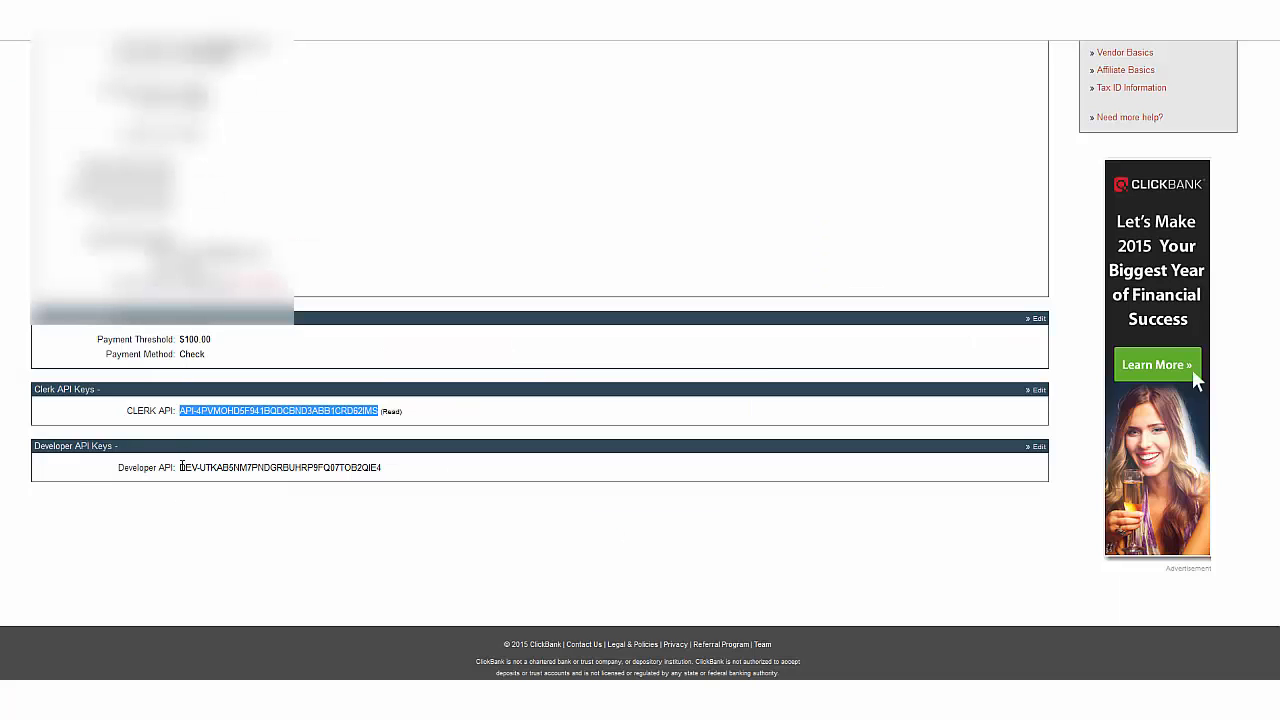
drag(181, 467, 381, 467)
key(ctrl+c)
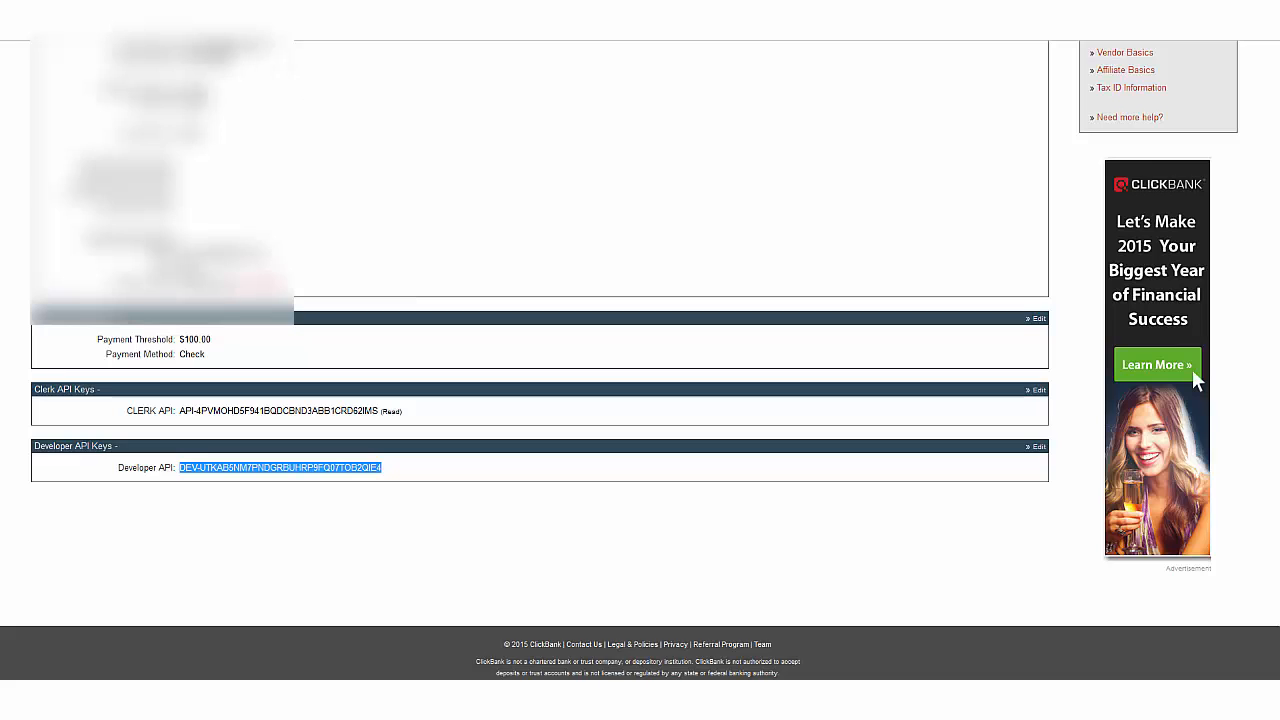
key(ctrl+Tab)
click(462, 360)
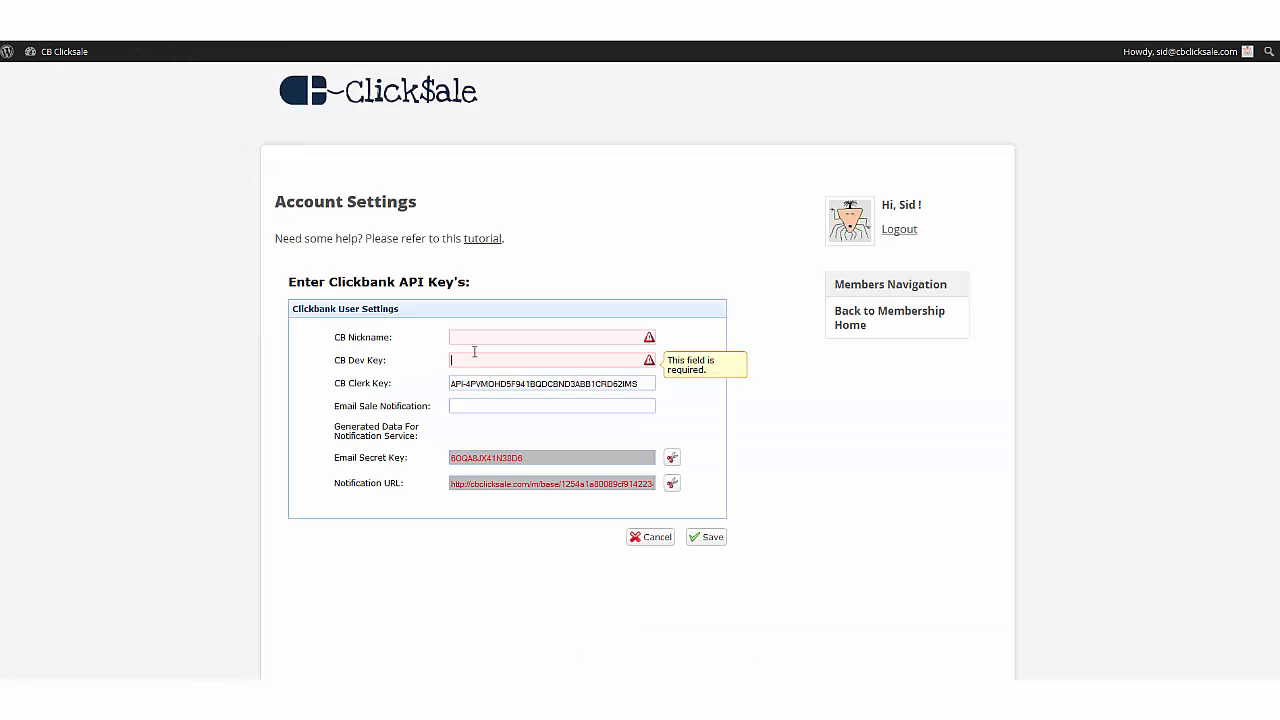
key(ctrl+v)
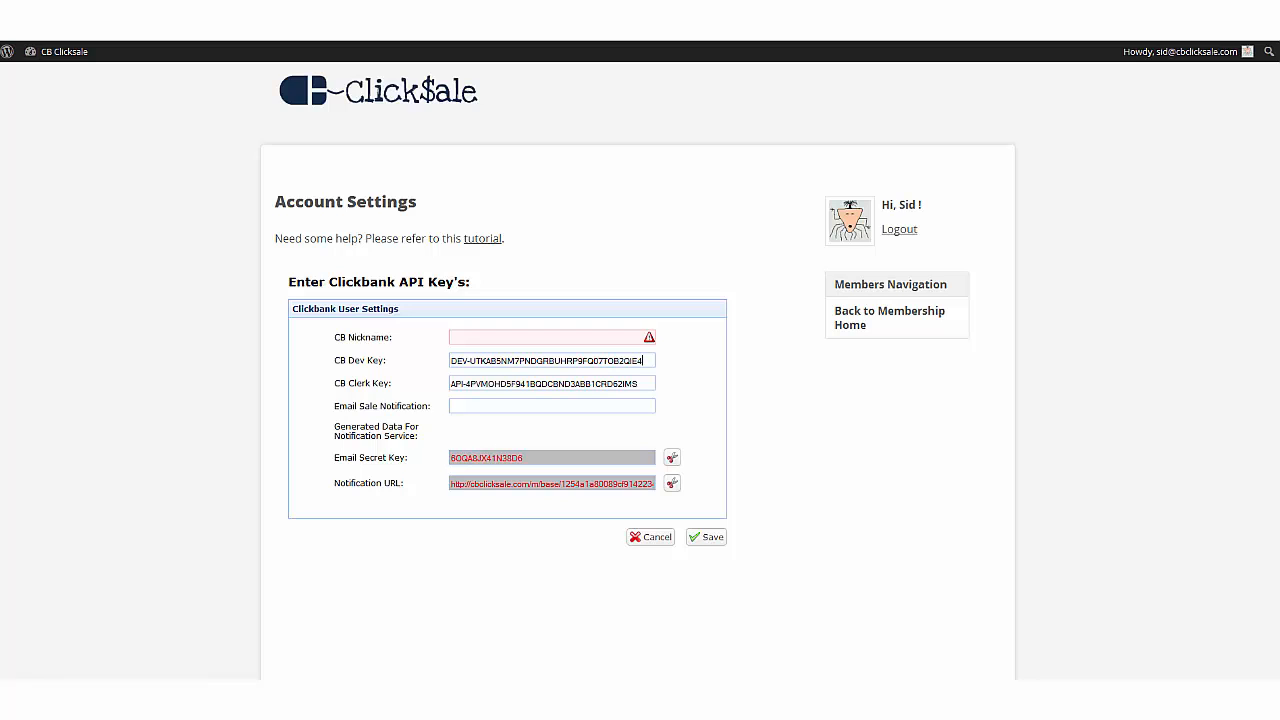
Set the CB Nickname to "cbcsbonus" in the Clickbank User Settings and save the settings
click(486, 336)
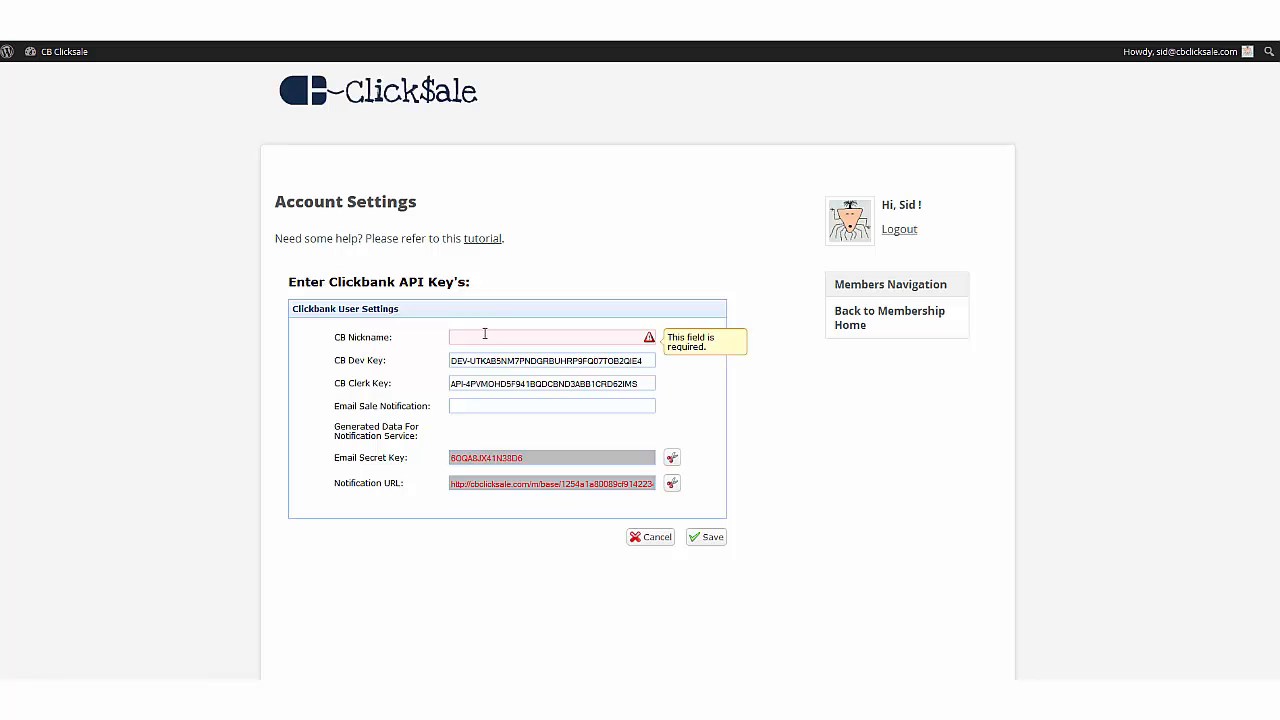
text(cbcsbonus)
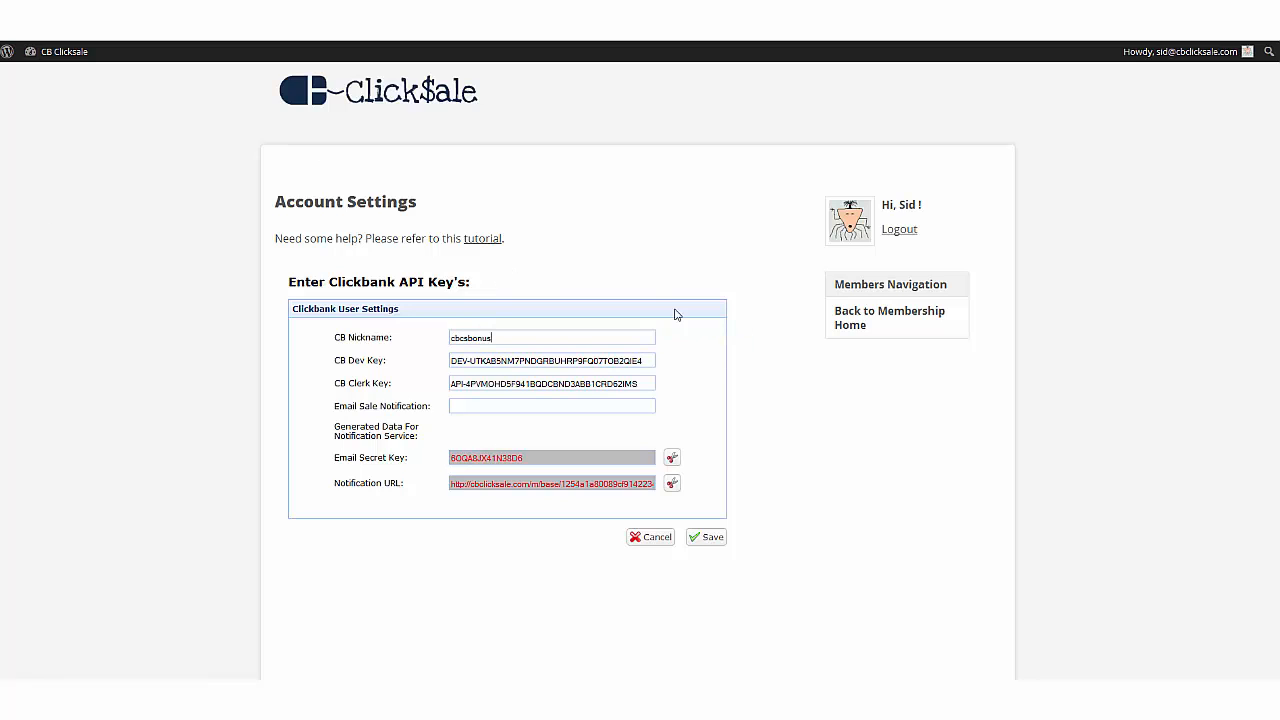
click(710, 539)
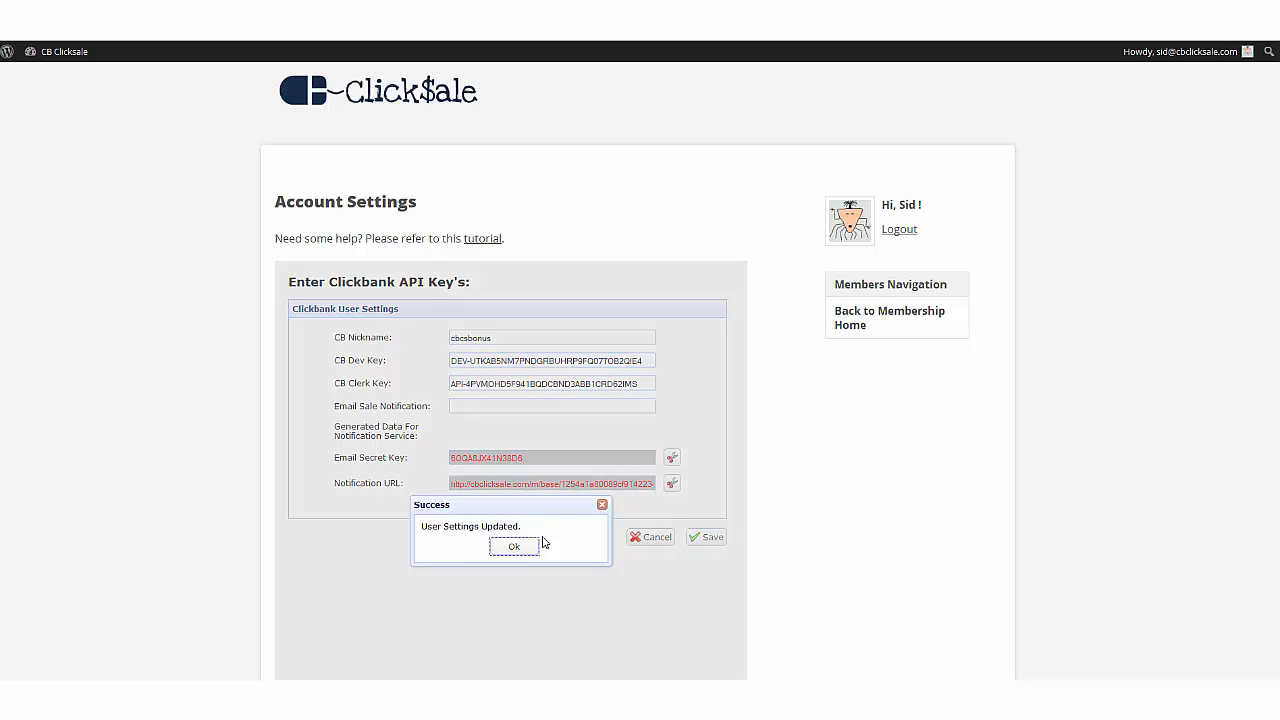
click(514, 547)
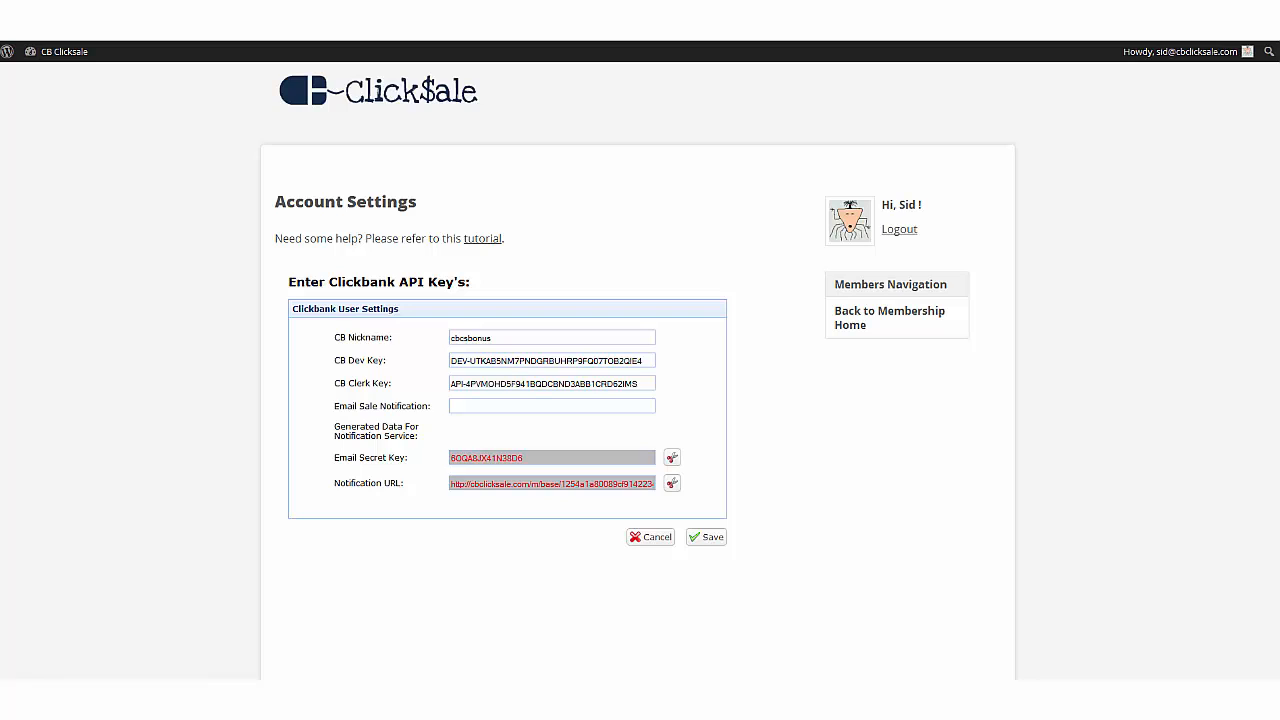
Fill in the Email Sale Notification field with the account owner's e-mail and save the user settings
double_click(466, 404)
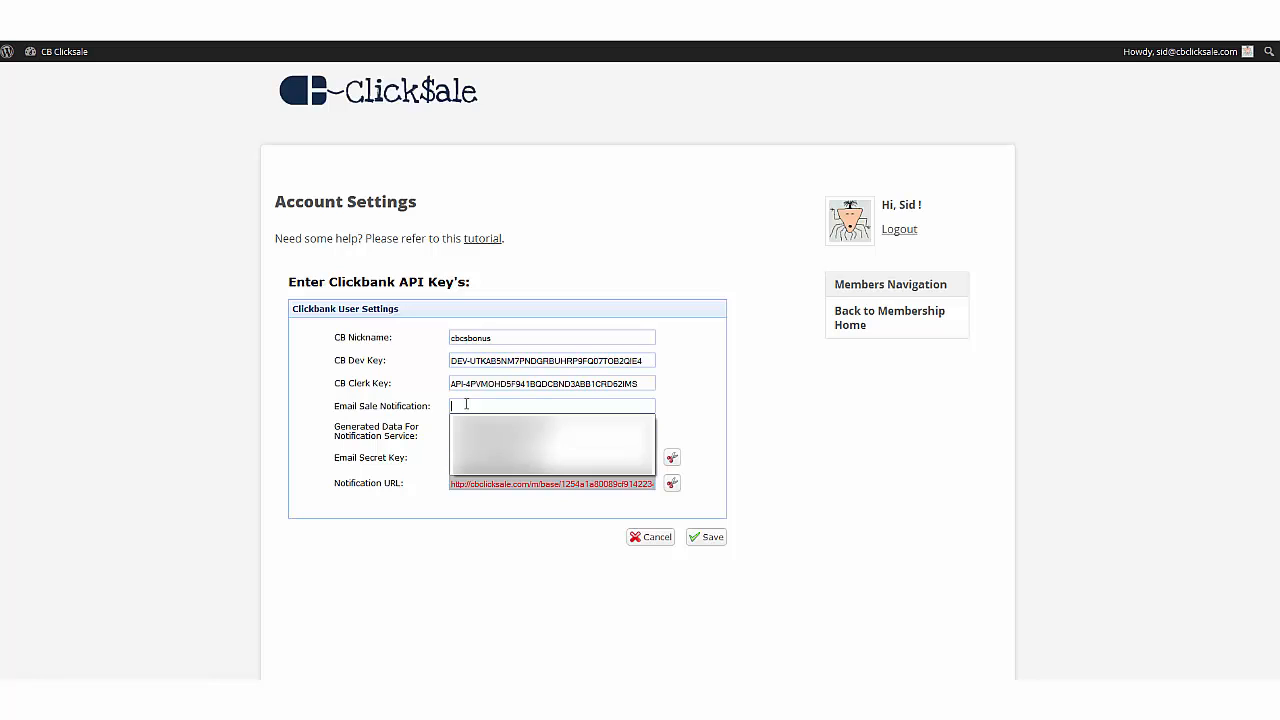
key(Down)
key(Return)
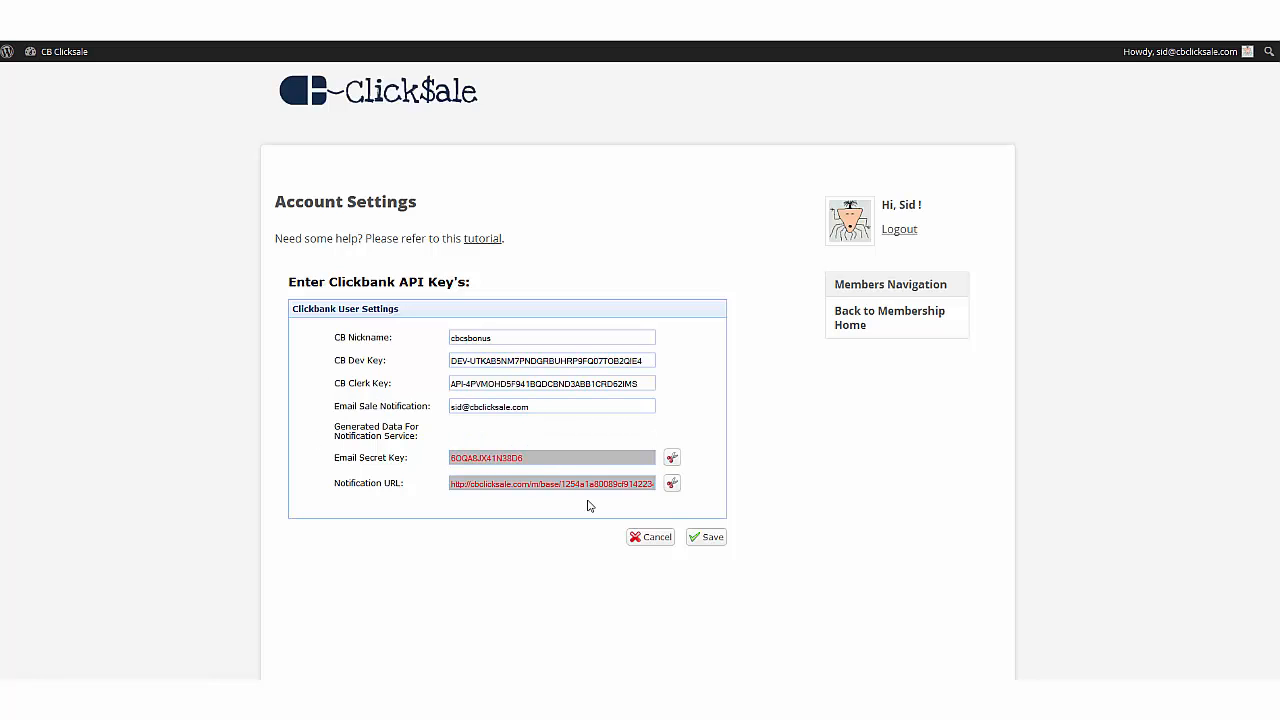
click(697, 538)
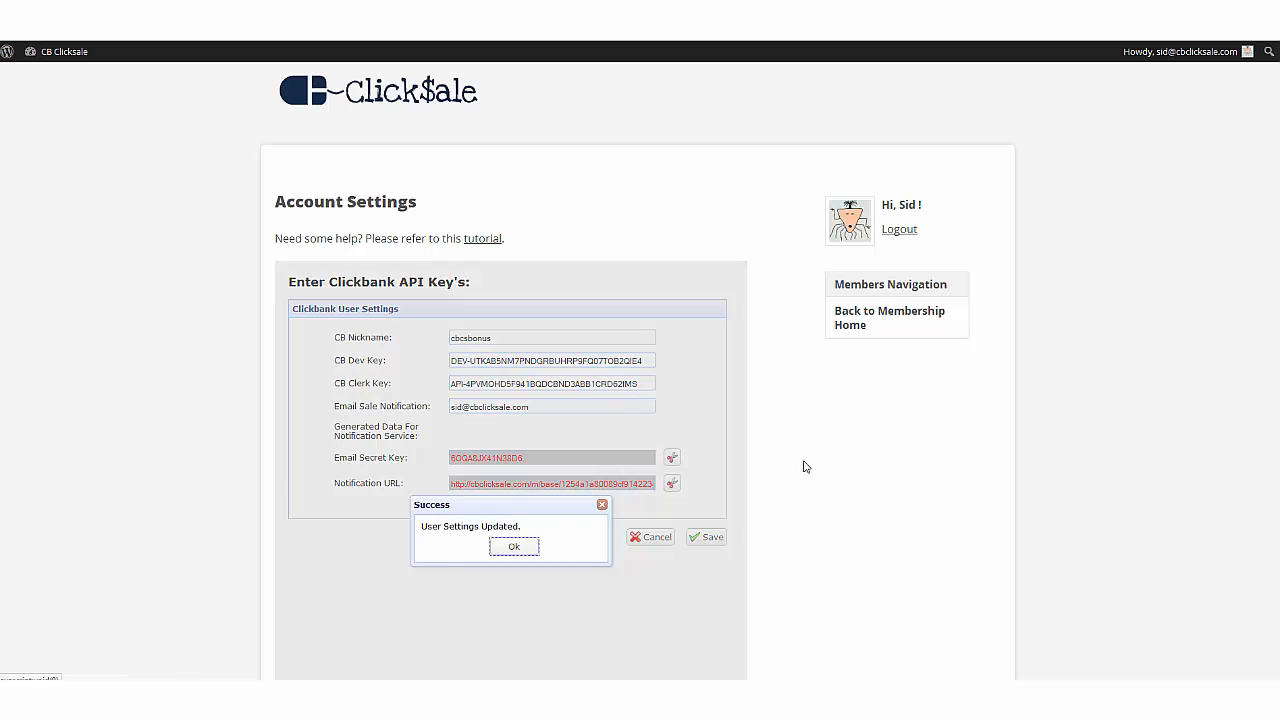
click(514, 548)
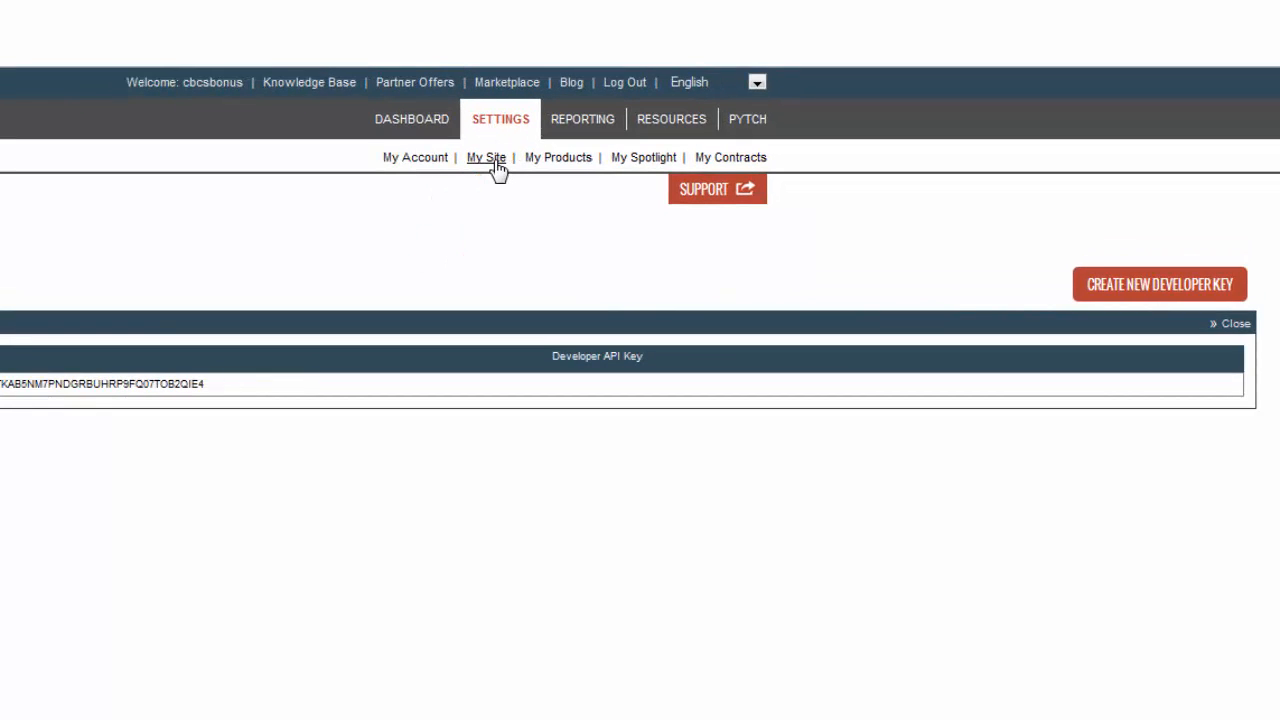
Switch to ClickBank and open the Advanced Tools section of the My Site settings for editing
click(497, 170)
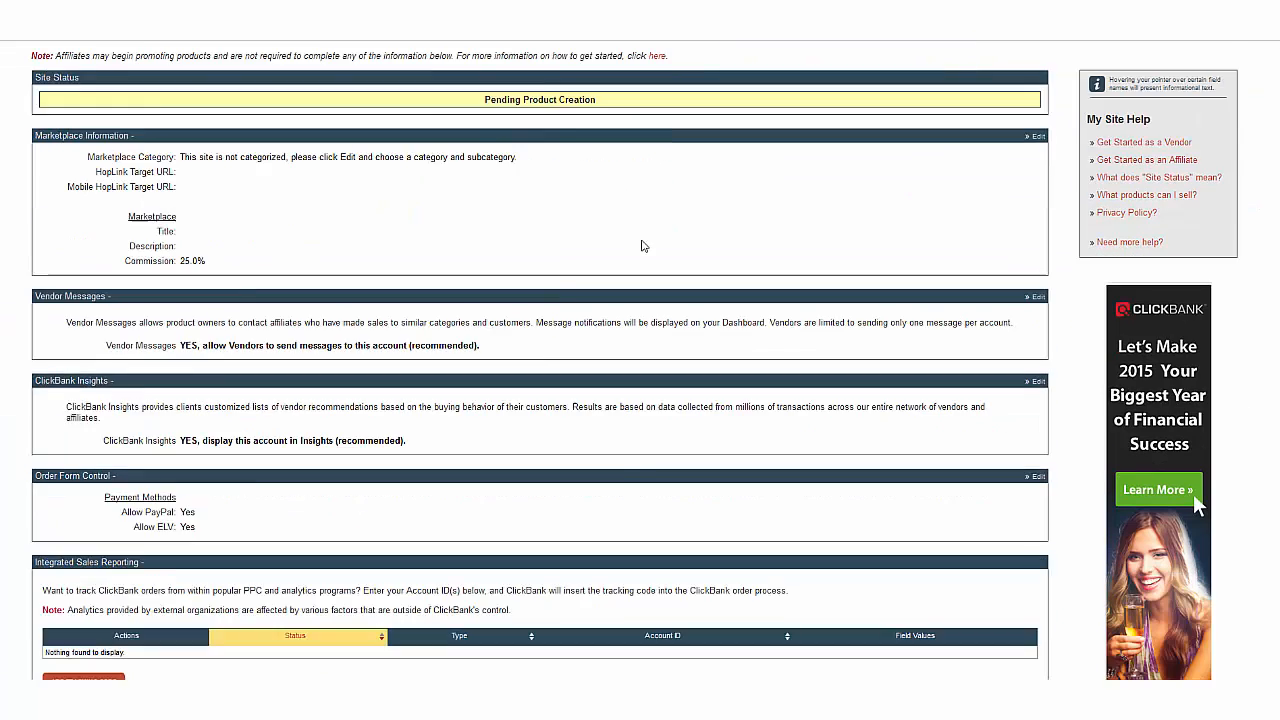
scroll(643, 246, down, 5)
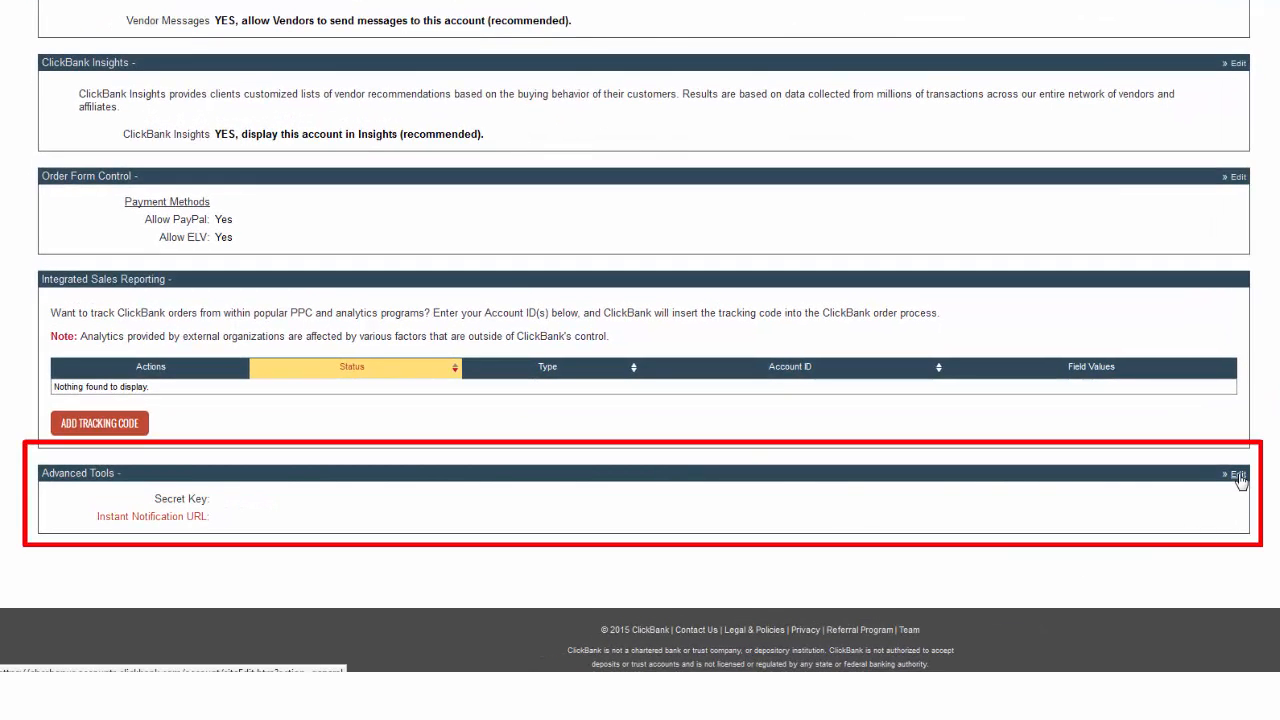
click(1238, 476)
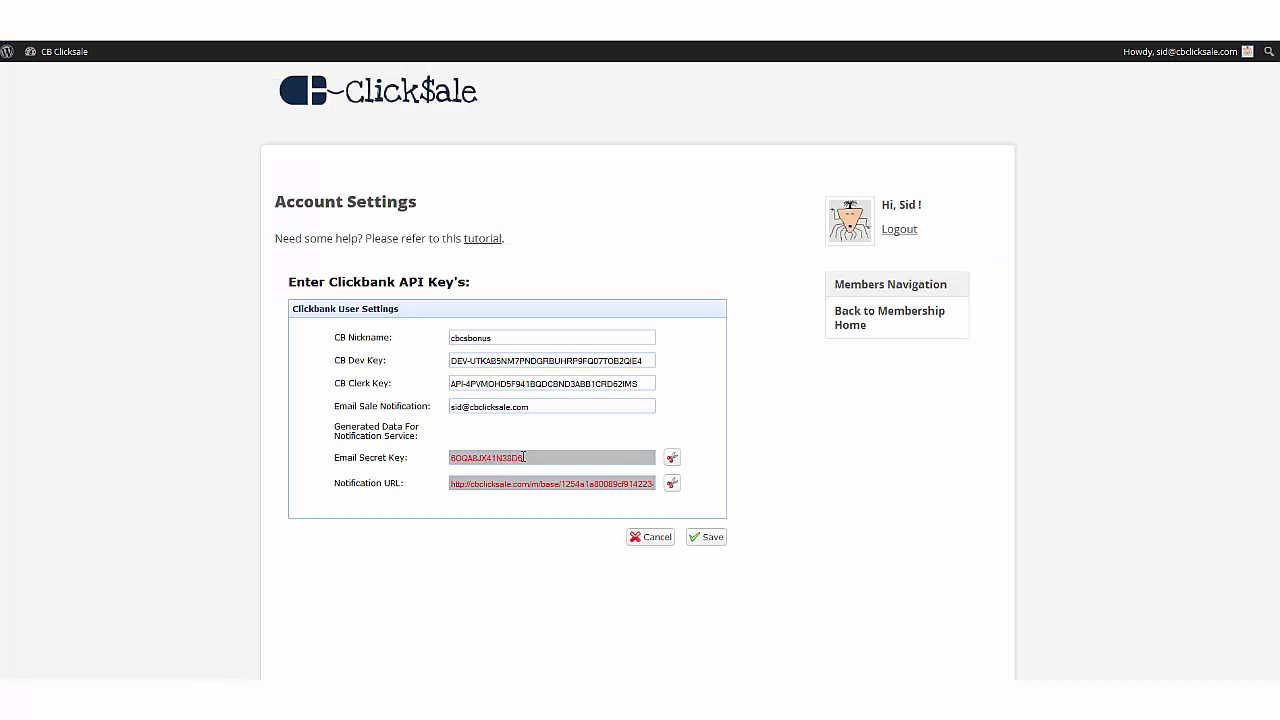
Copy the Email Secret Key from CB Clicksale into ClickBank's Secret Key field and save the changes
drag(524, 456, 434, 456)
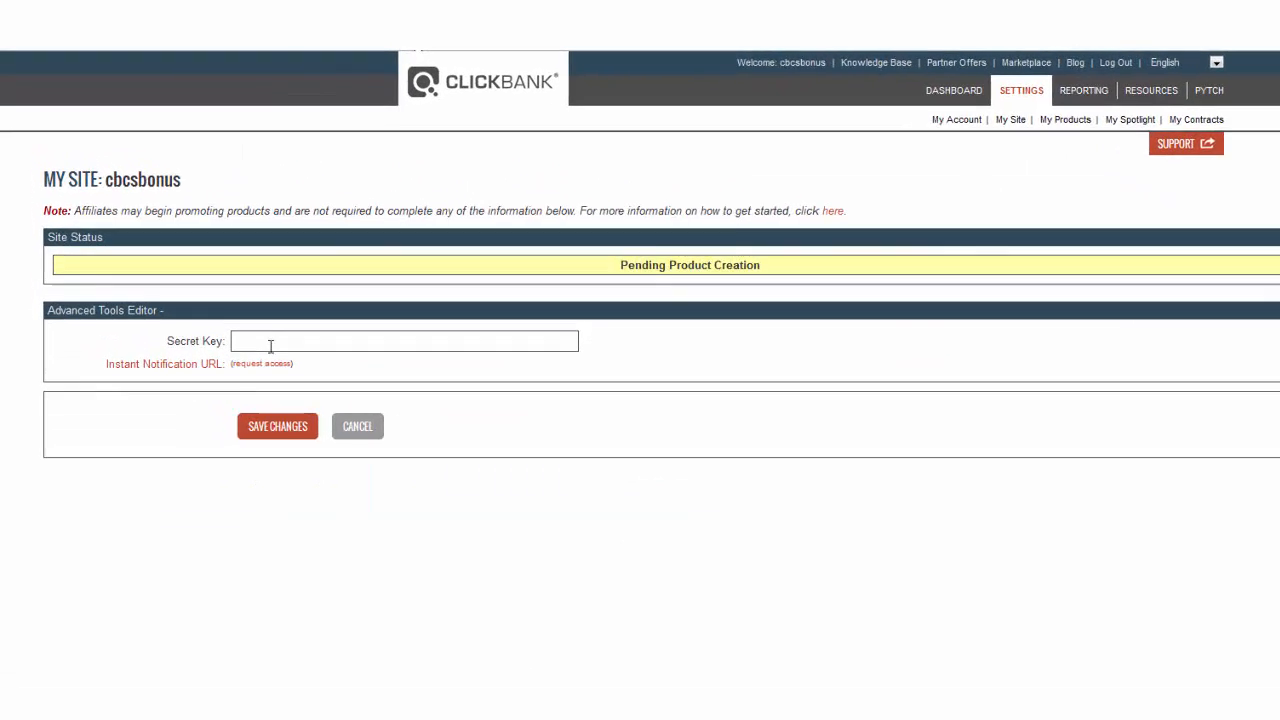
click(266, 274)
key(ctrl+v)
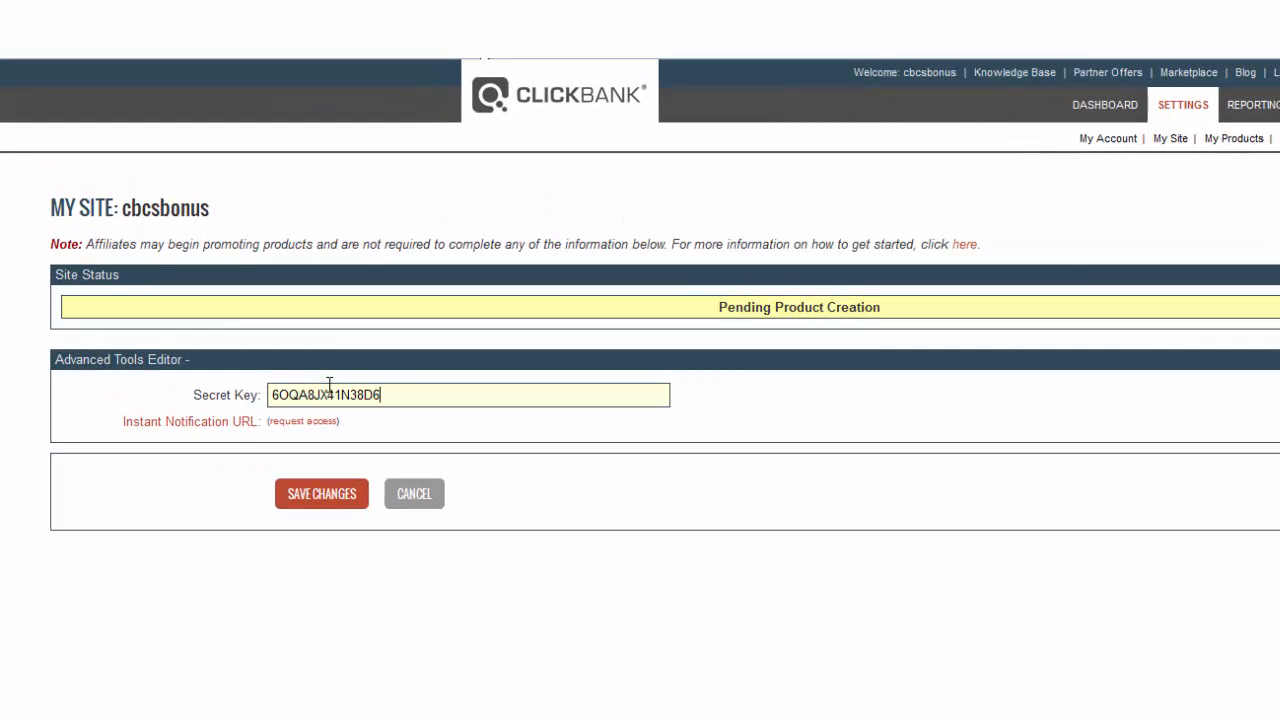
click(329, 503)
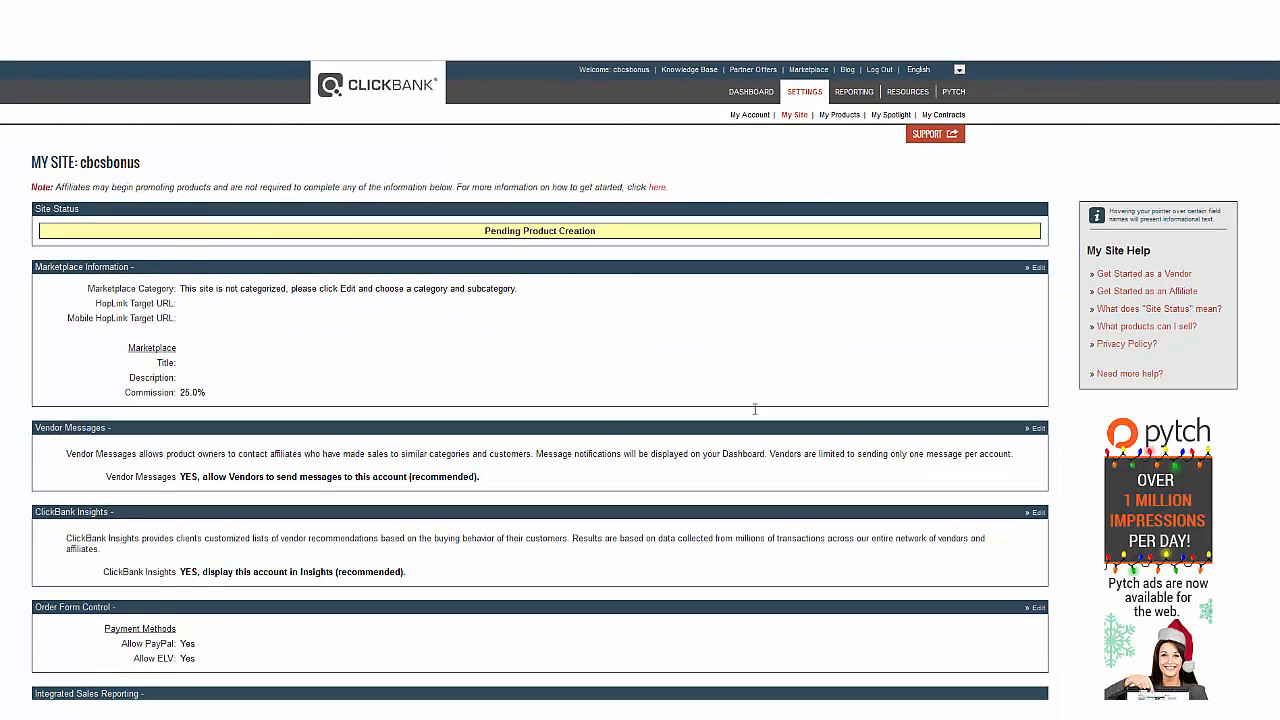
Reopen the Advanced Tools section for editing and request access to the Instant Notification URL
scroll(740, 420, down, 2)
scroll(749, 428, down, 1)
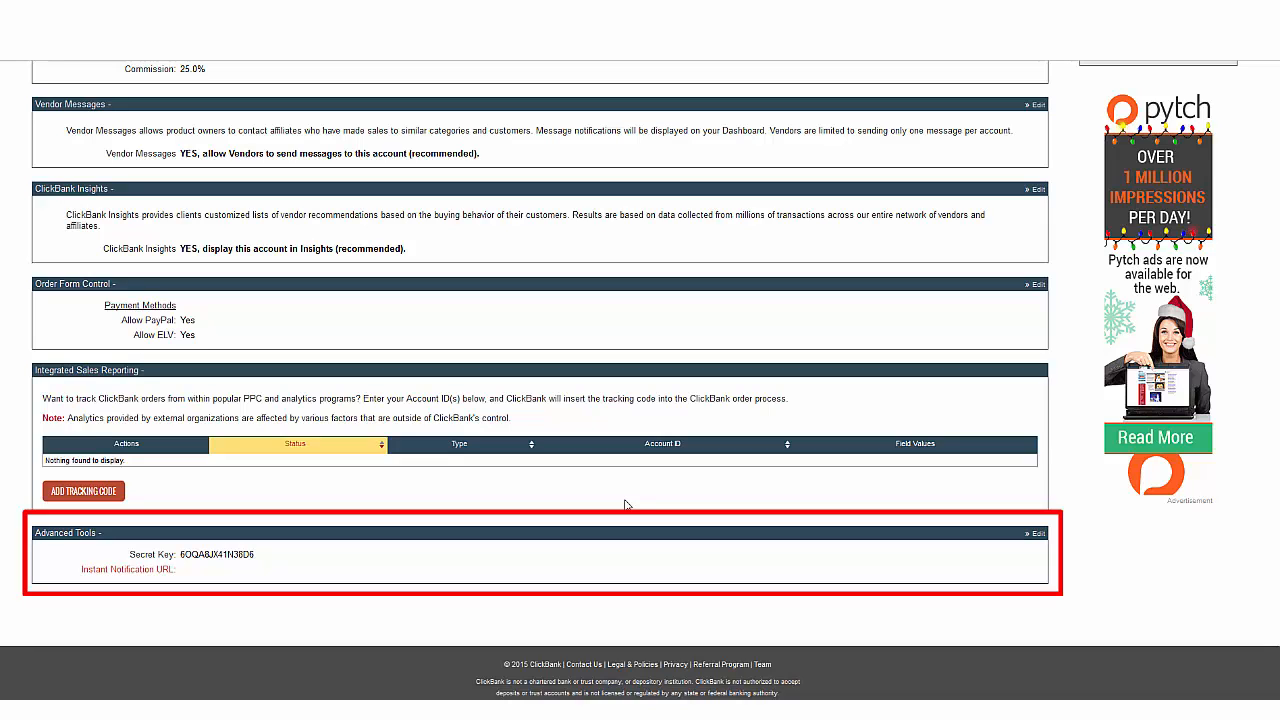
scroll(624, 504, down, 1)
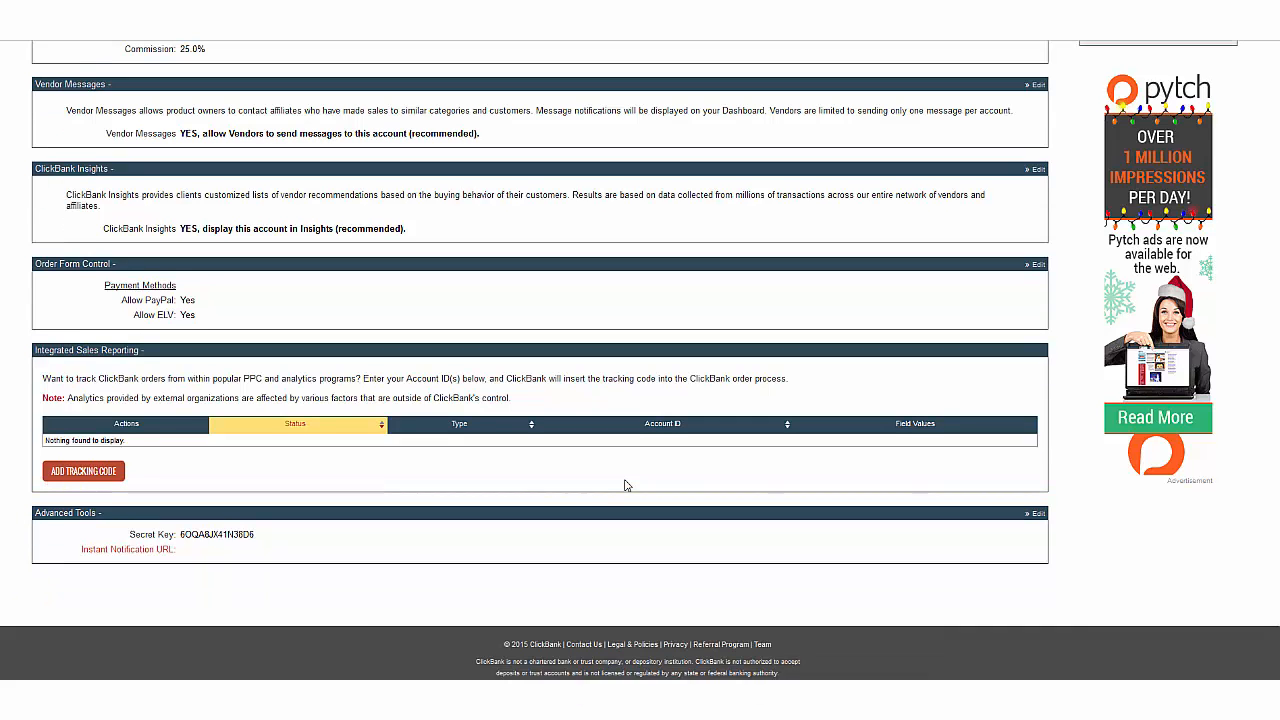
mouse_move(134, 562)
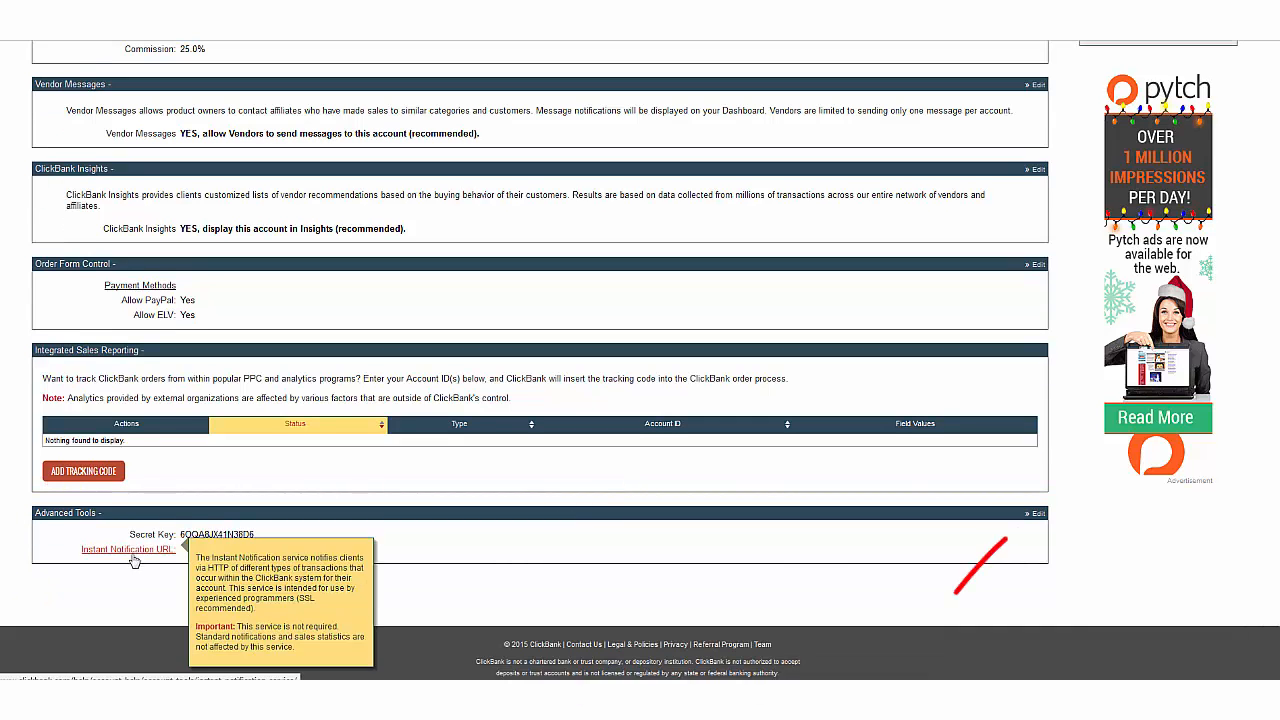
click(1037, 515)
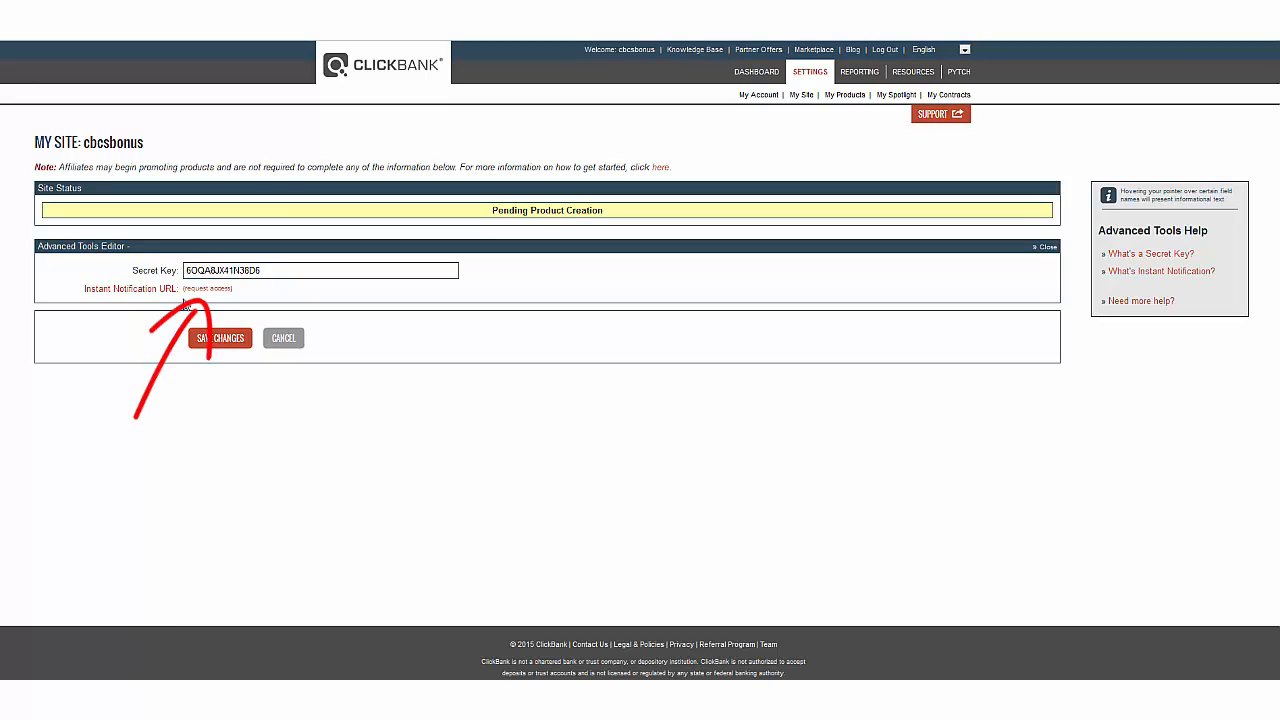
click(207, 289)
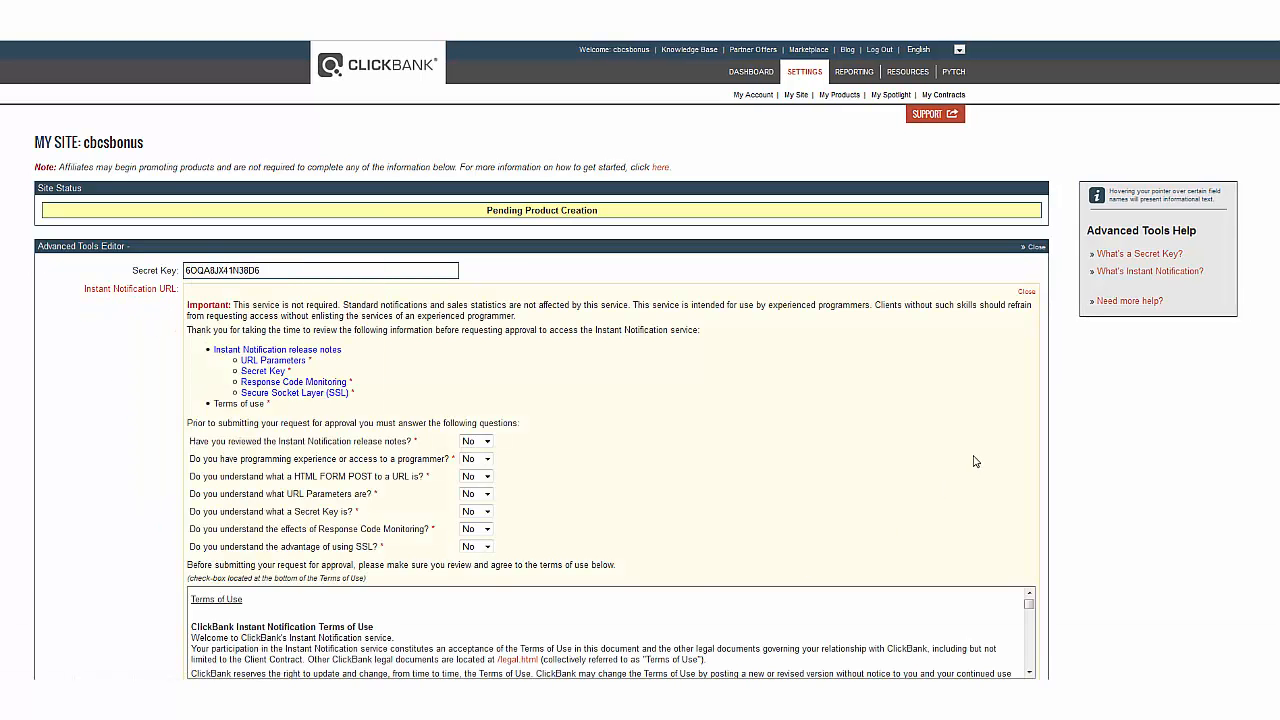
Answer Yes to all seven Instant Notification approval questions, from reviewing the release notes to understanding the advantage of SSL
scroll(978, 460, down, 1)
scroll(979, 443, down, 1)
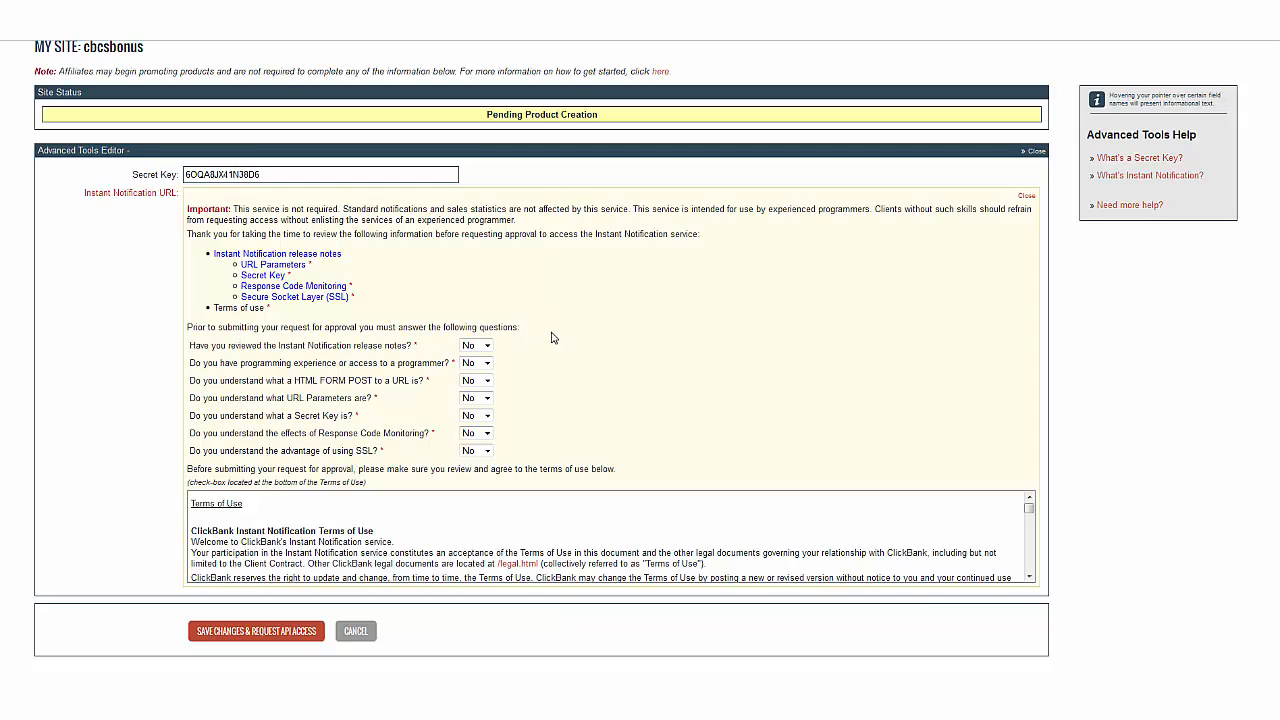
click(486, 347)
click(487, 359)
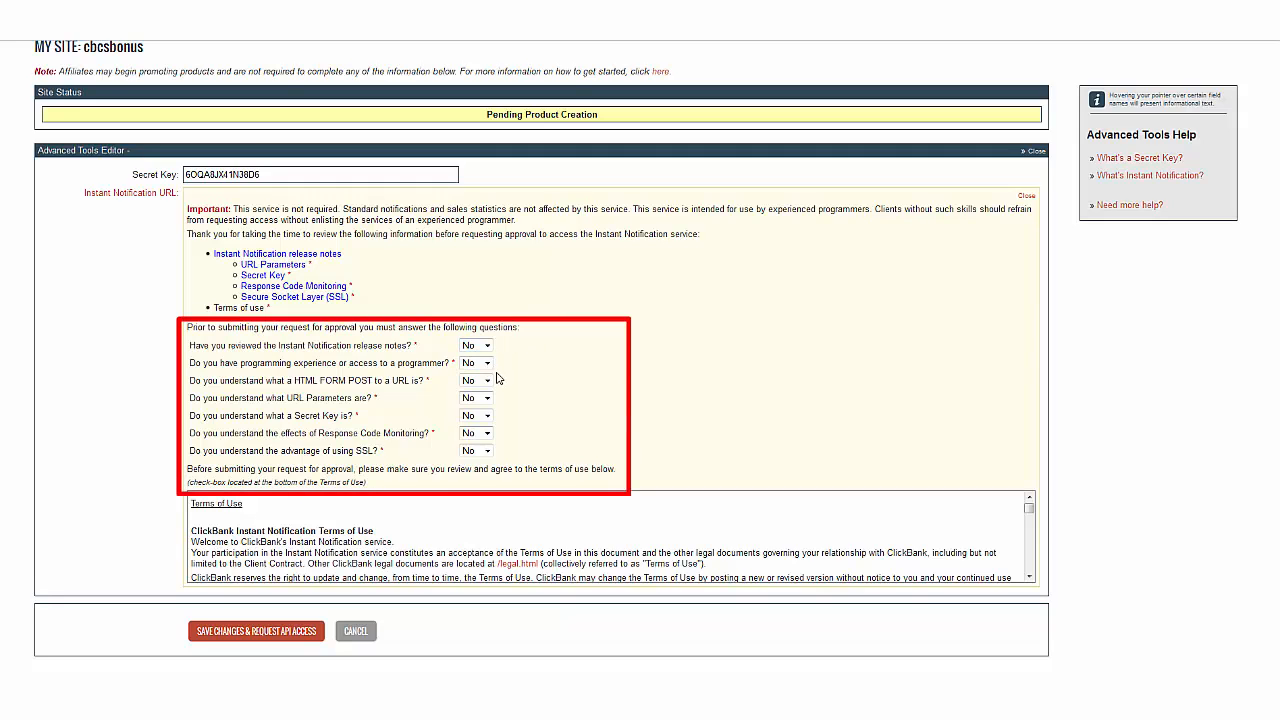
click(487, 346)
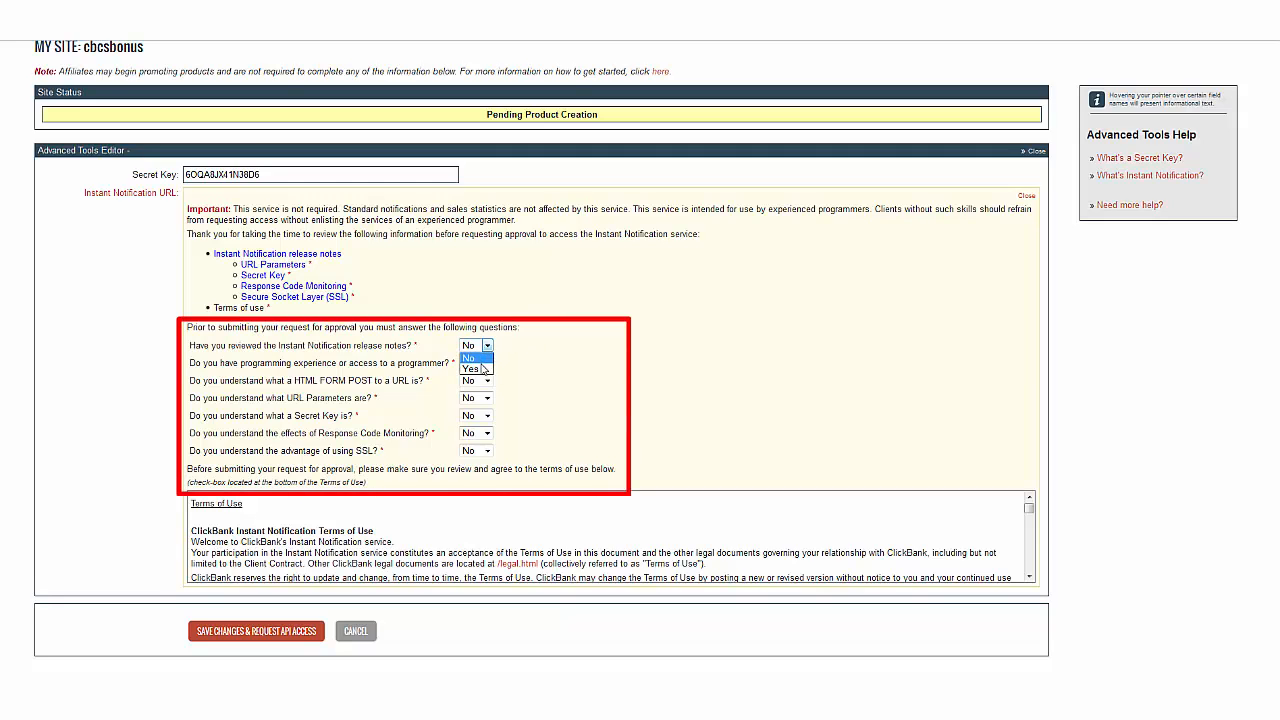
click(487, 366)
click(487, 363)
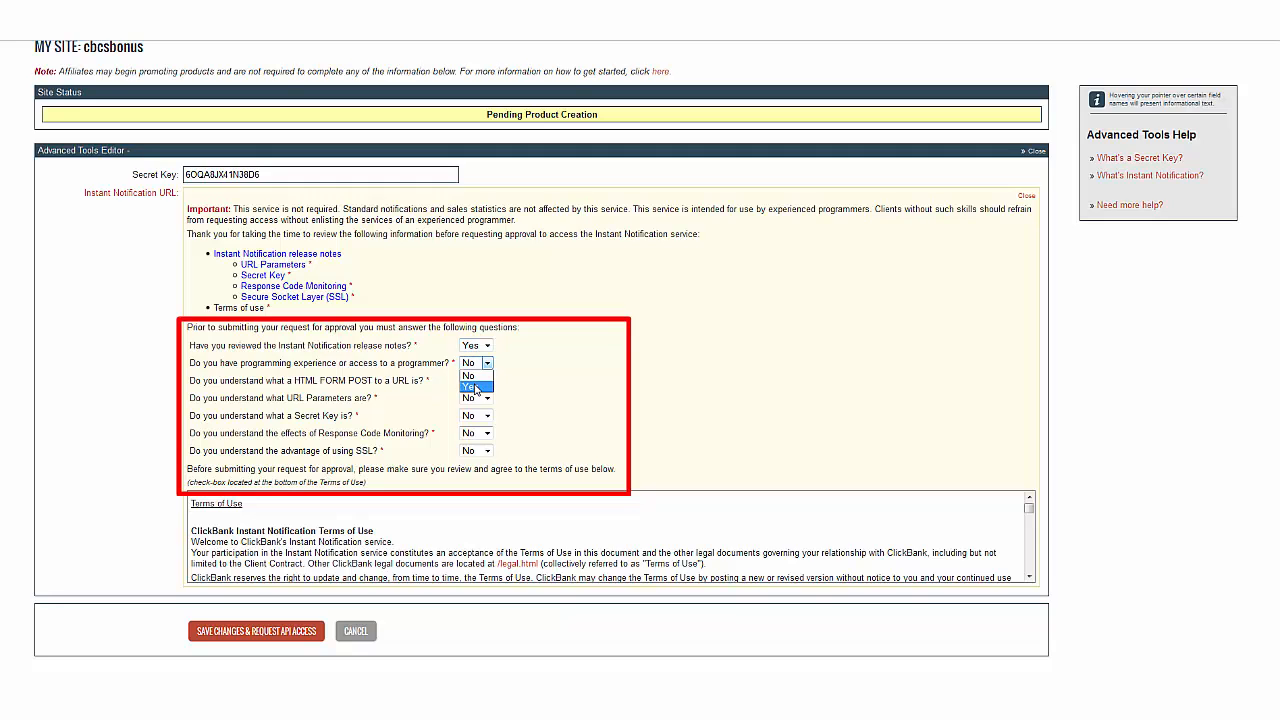
click(489, 385)
click(487, 381)
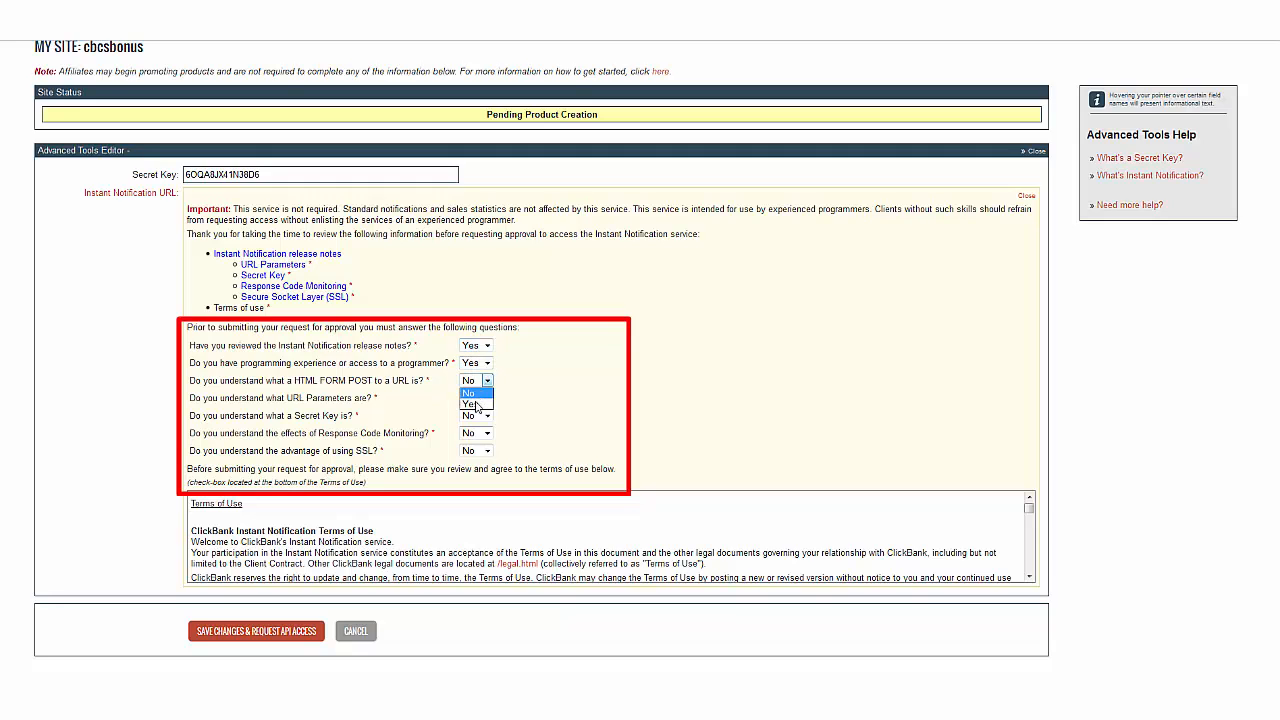
click(487, 401)
click(487, 398)
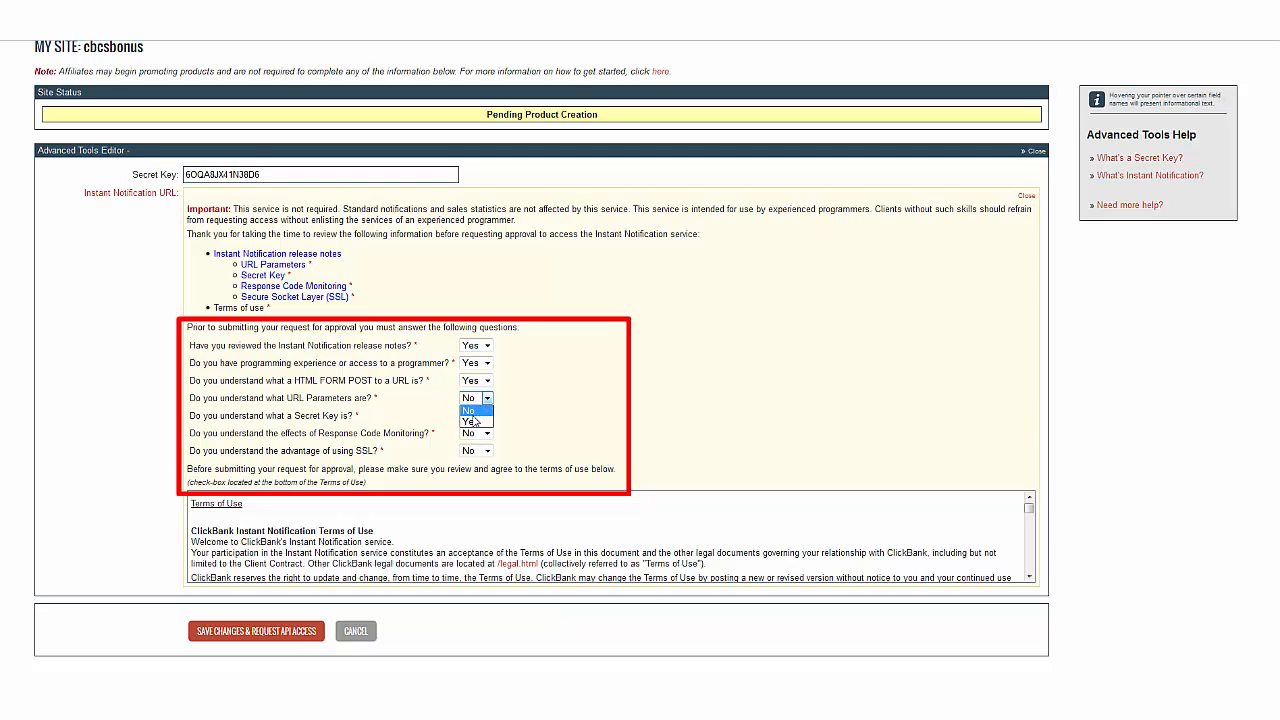
click(489, 420)
click(487, 416)
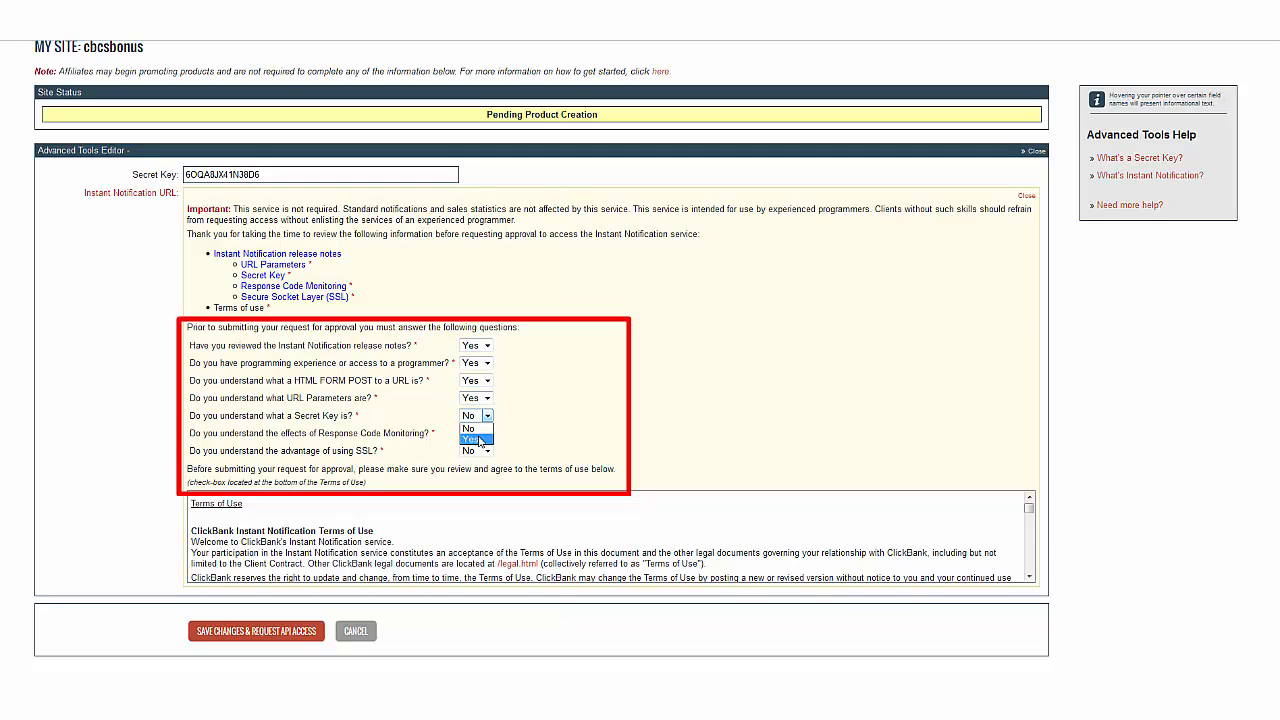
click(489, 438)
click(487, 433)
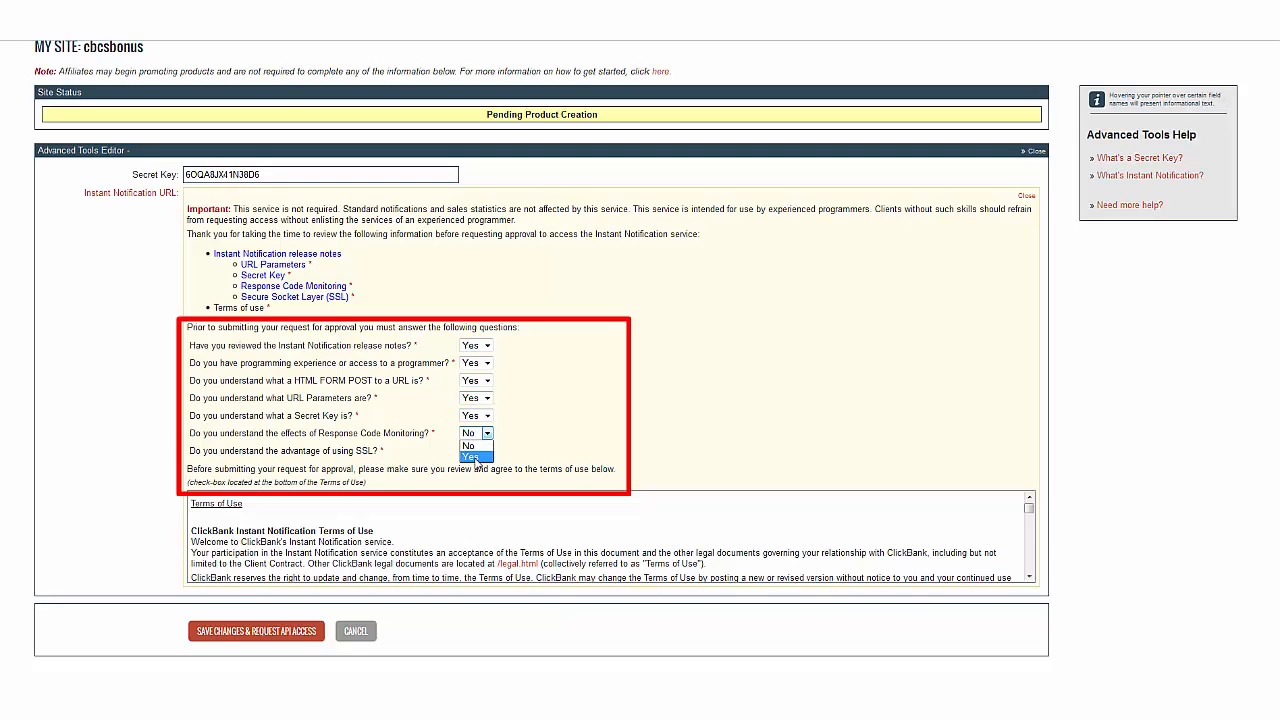
click(485, 456)
click(487, 451)
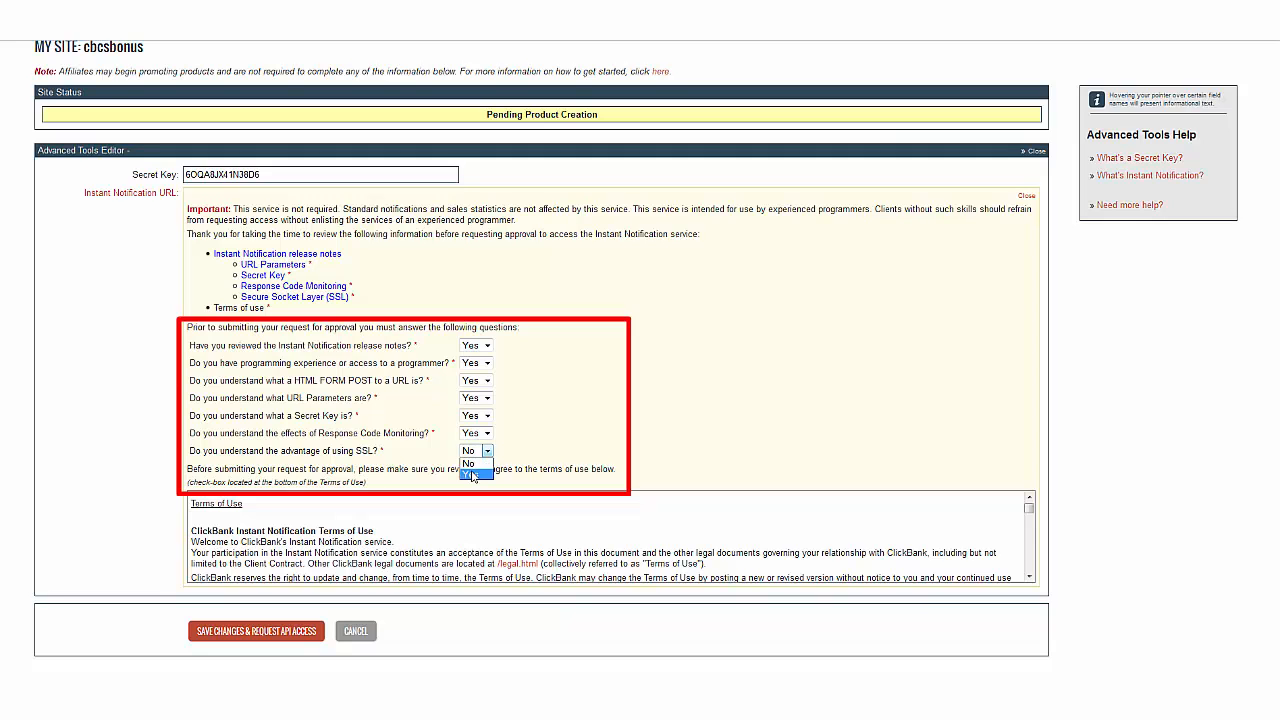
click(474, 474)
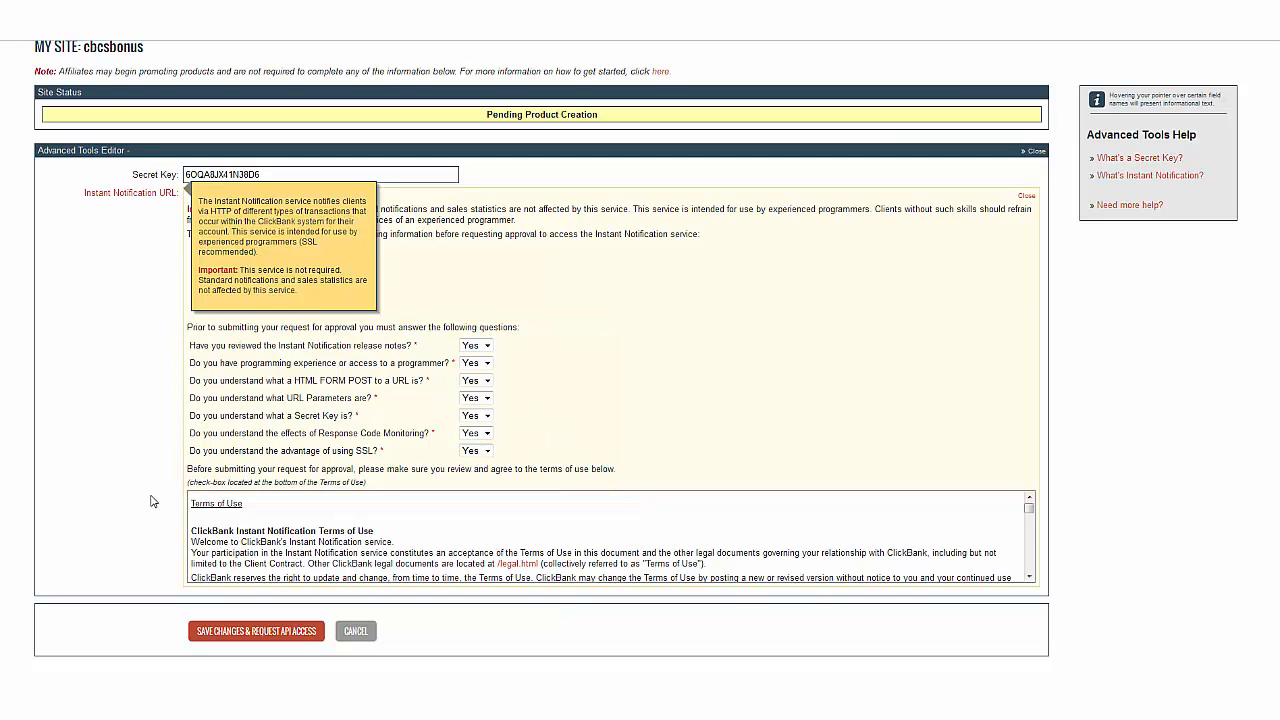
Agree to the Instant Notification Terms of Use, save the changes and submit the API access request
click(1032, 543)
scroll(1032, 543, down, 5)
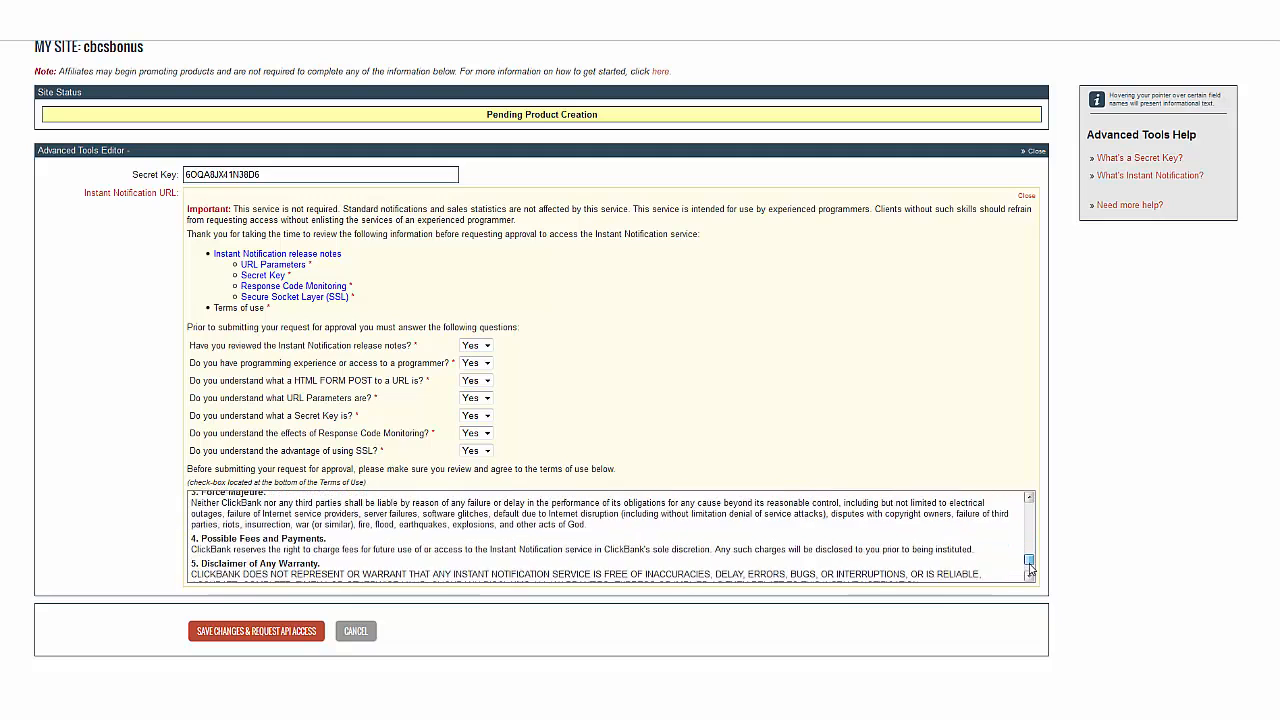
click(517, 573)
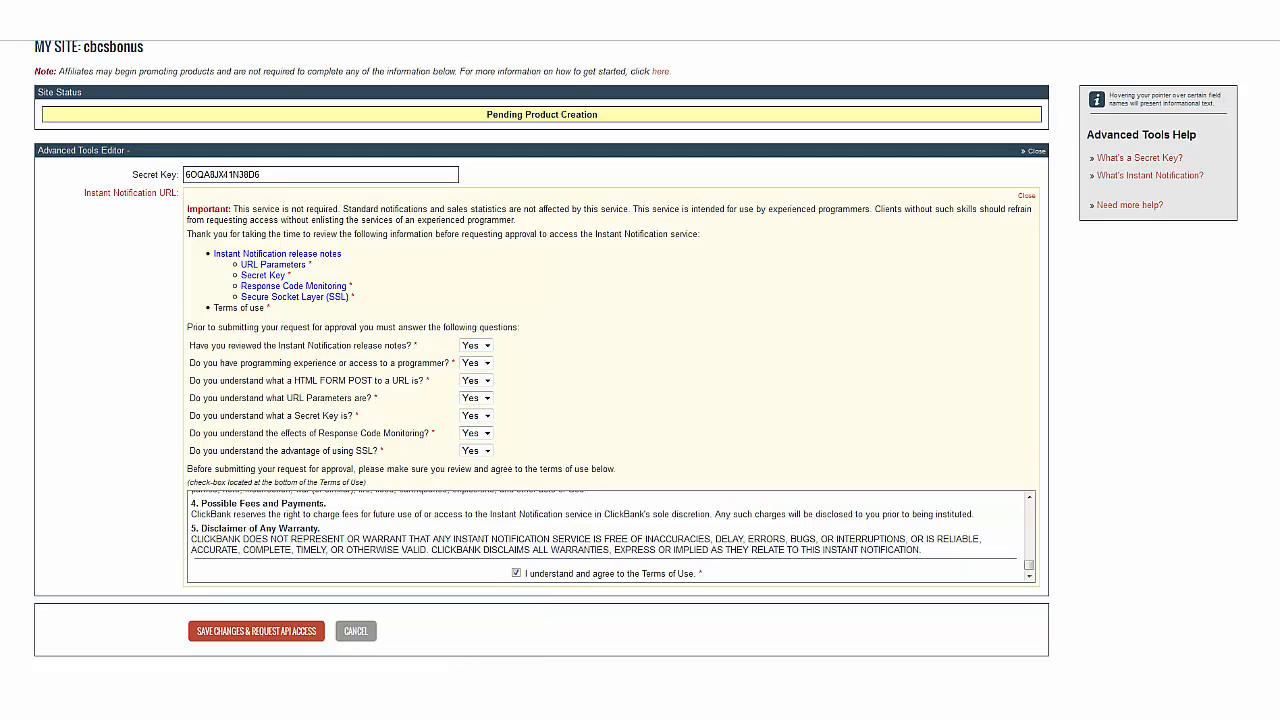
scroll(640, 350, down, 1)
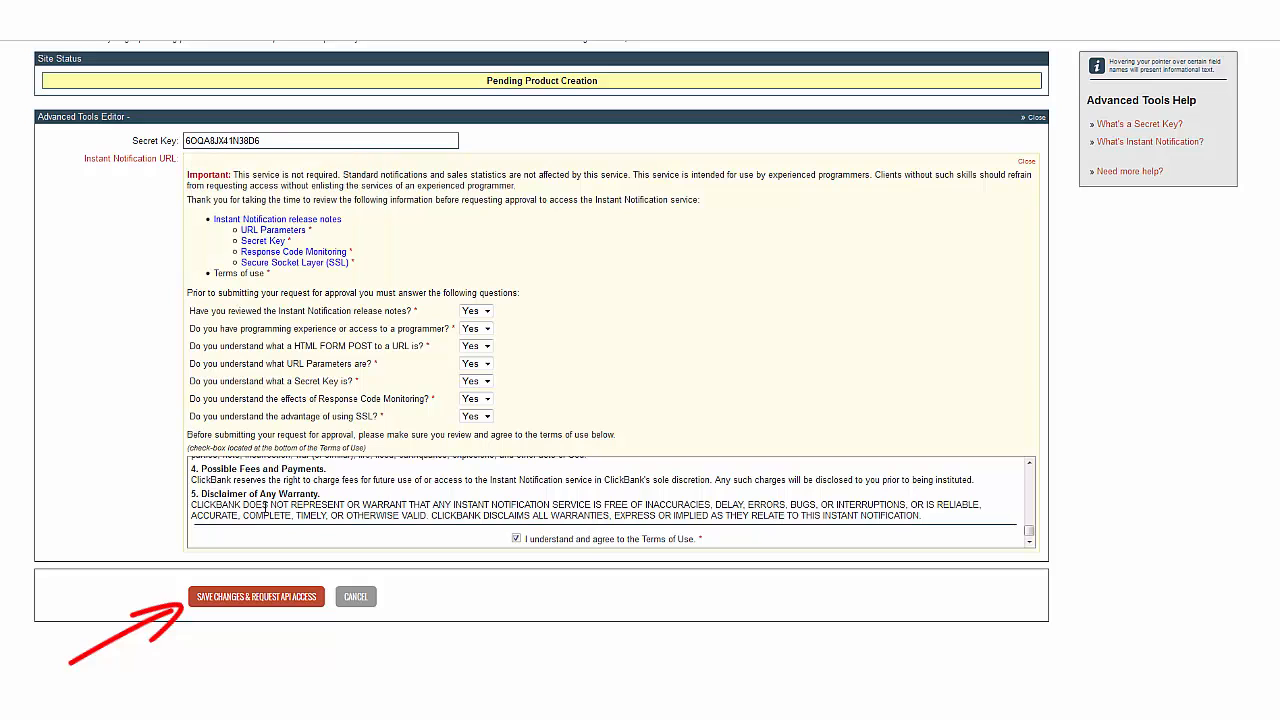
click(258, 597)
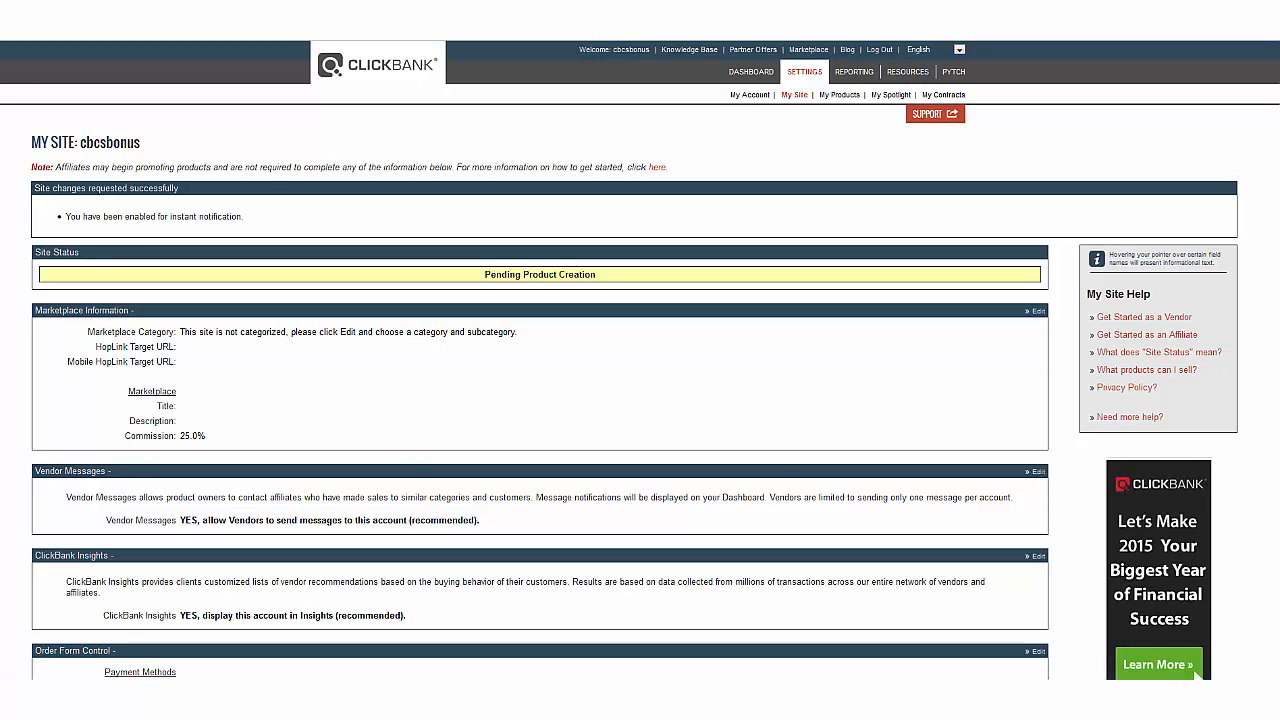
Copy the Notification URL from CB Clicksale into ClickBank's first Instant Notification URL field with version 6.0 and save the changes
scroll(1193, 570, down, 5)
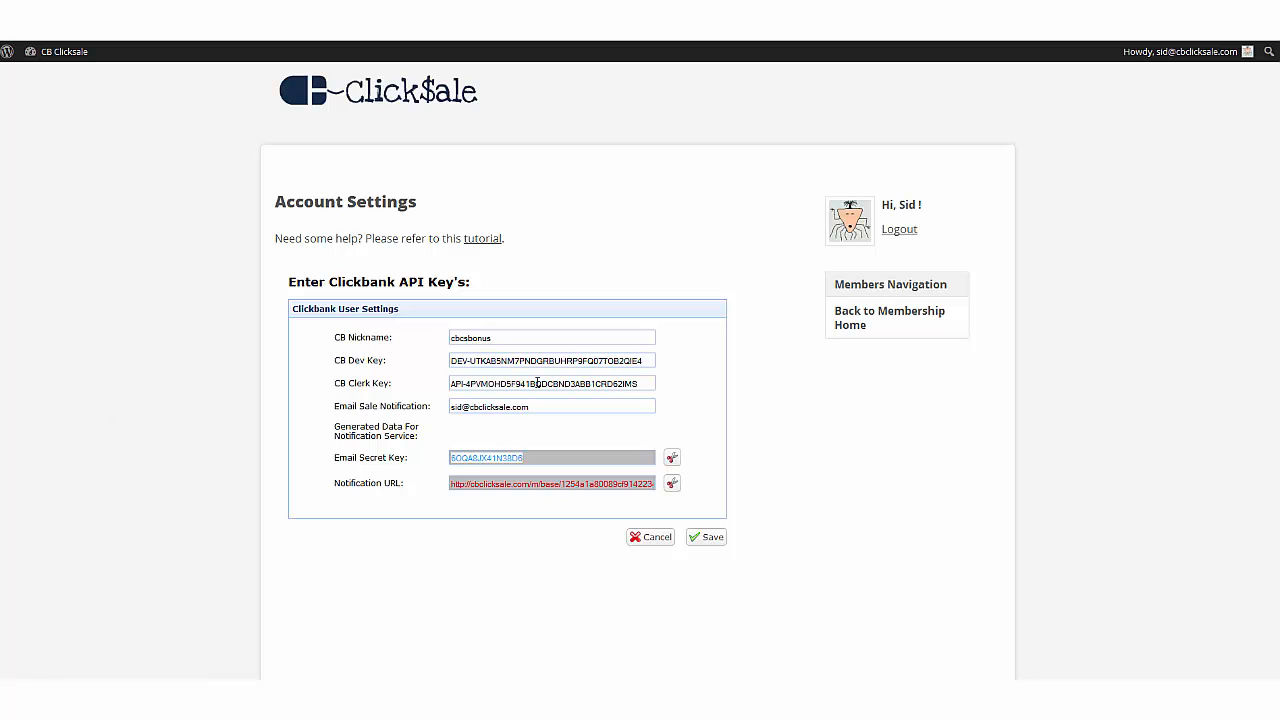
click(633, 489)
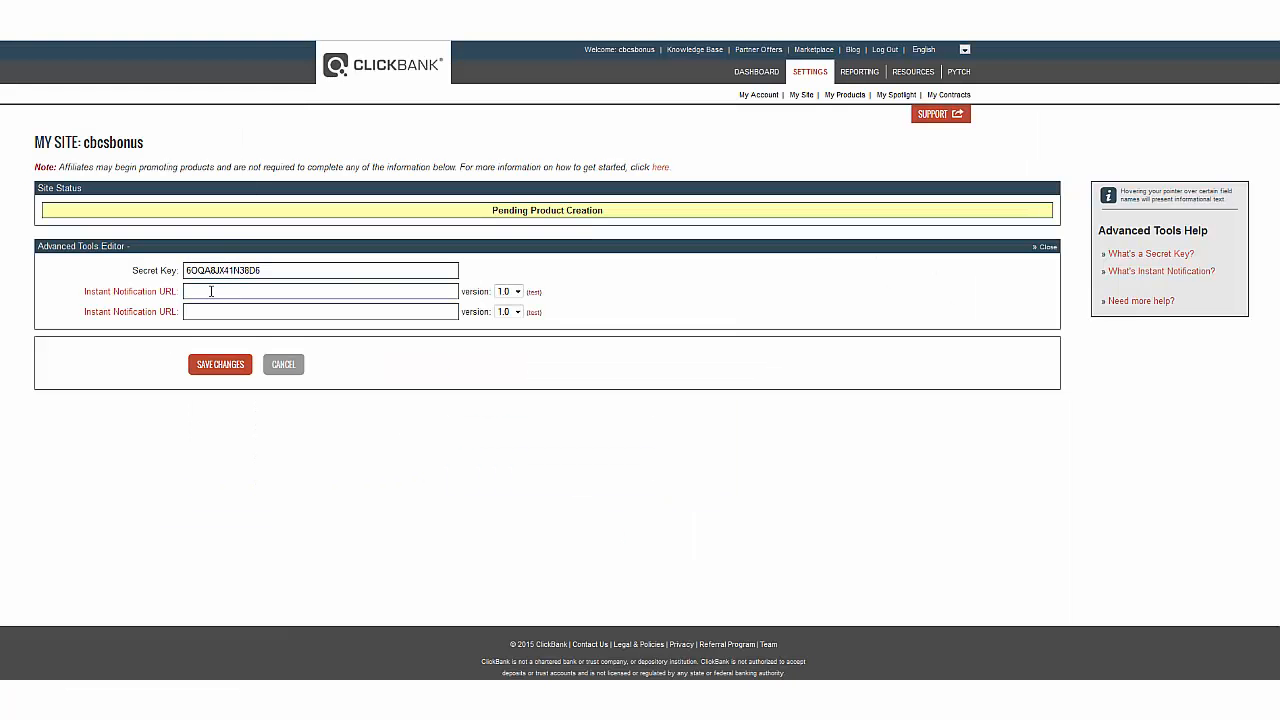
key(ctrl+v)
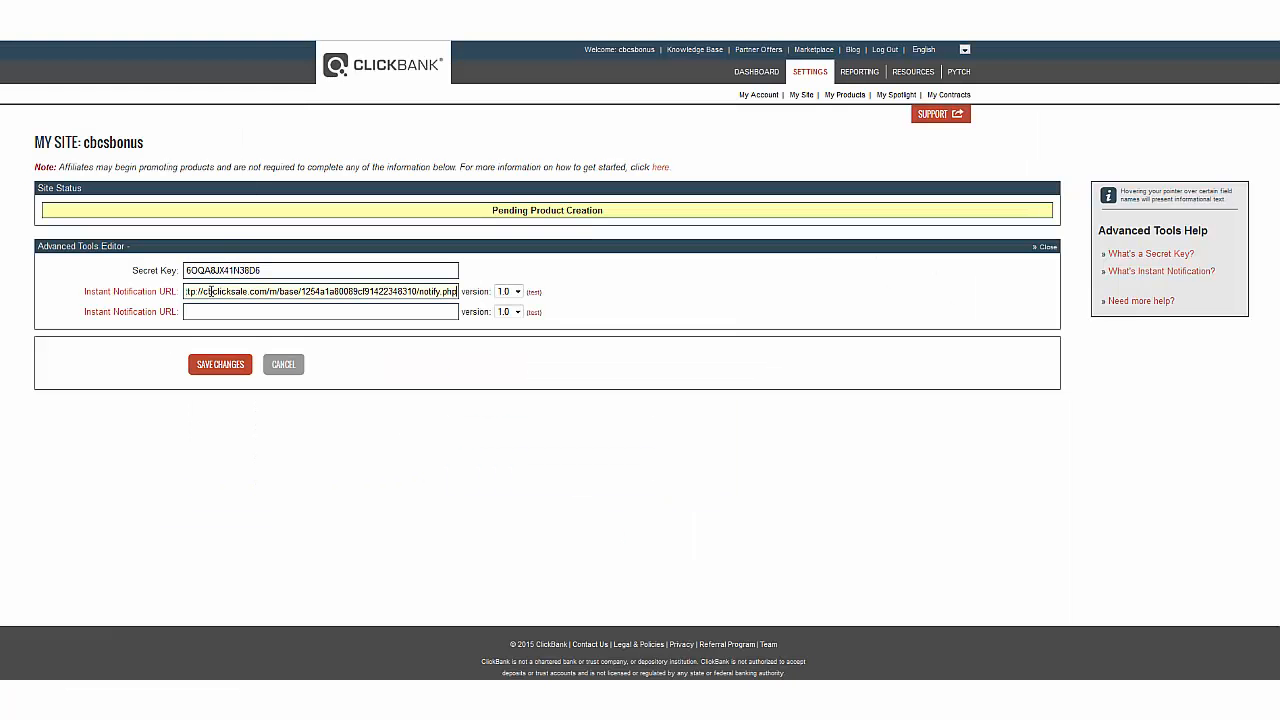
click(516, 291)
click(509, 348)
click(215, 367)
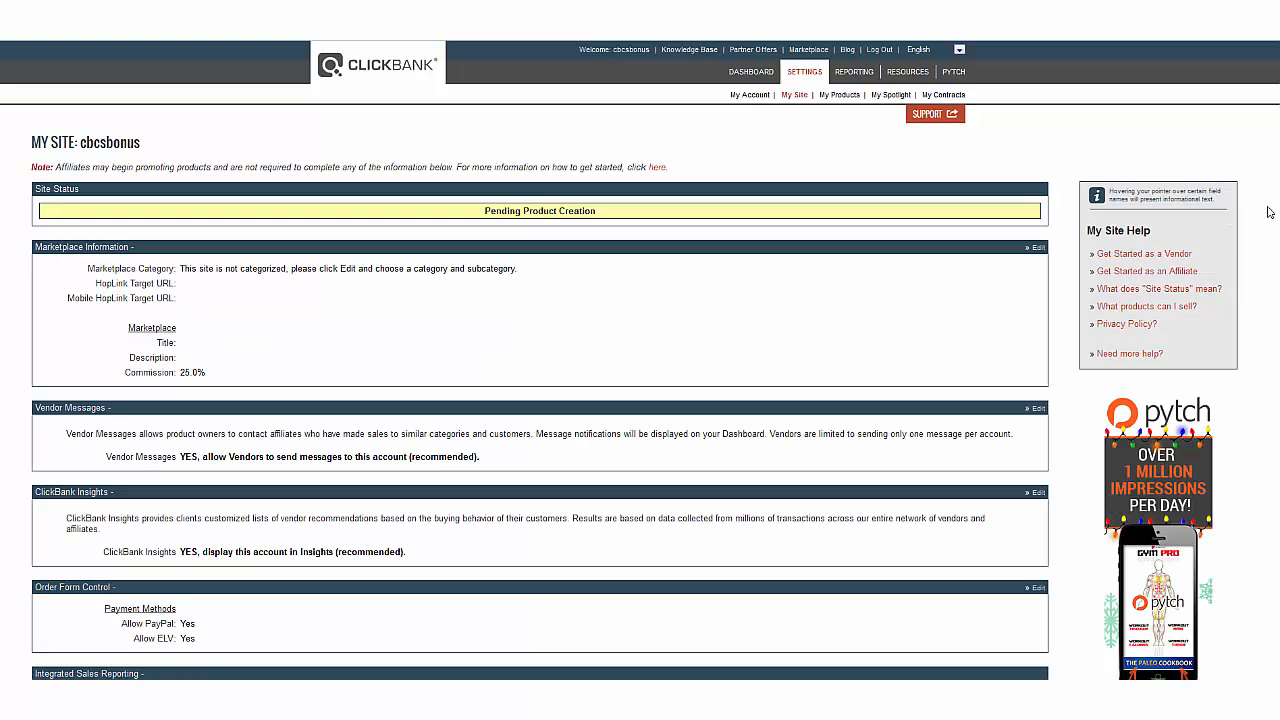
Reopen the Advanced Tools section for editing, send a test notification to the version 6.0 Instant Notification URL and close the result window
scroll(1268, 212, down, 5)
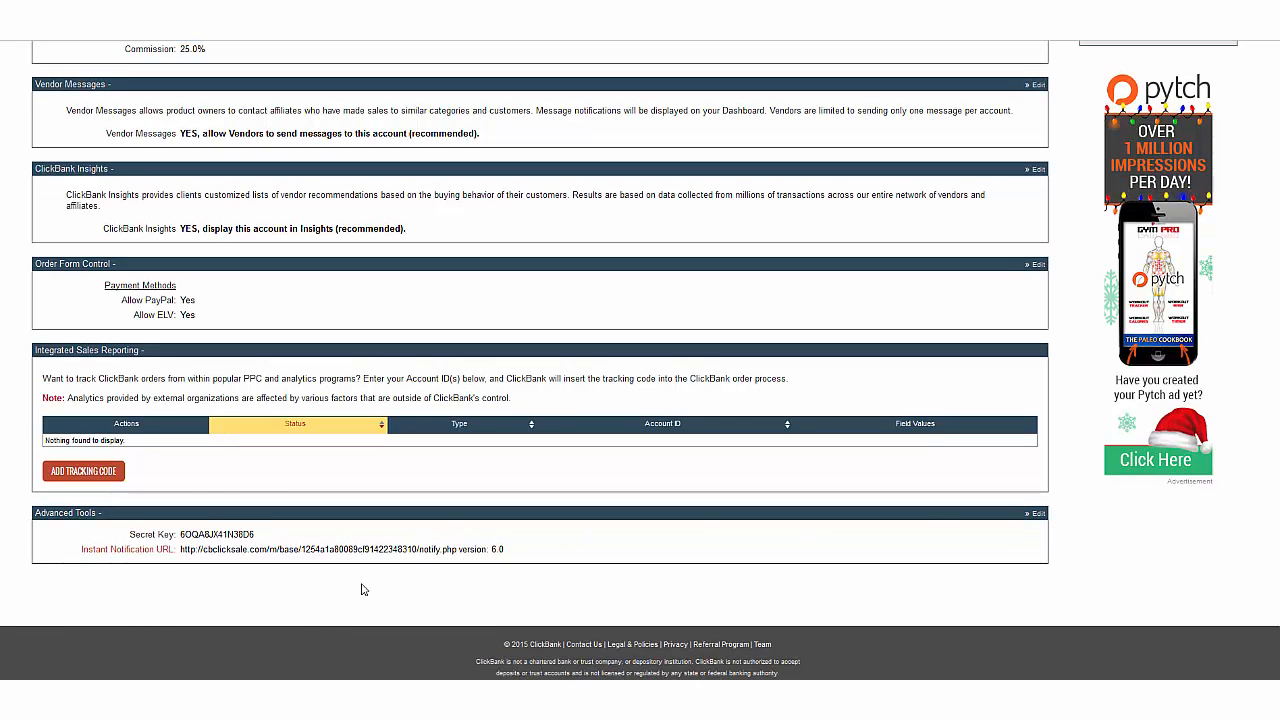
click(1040, 515)
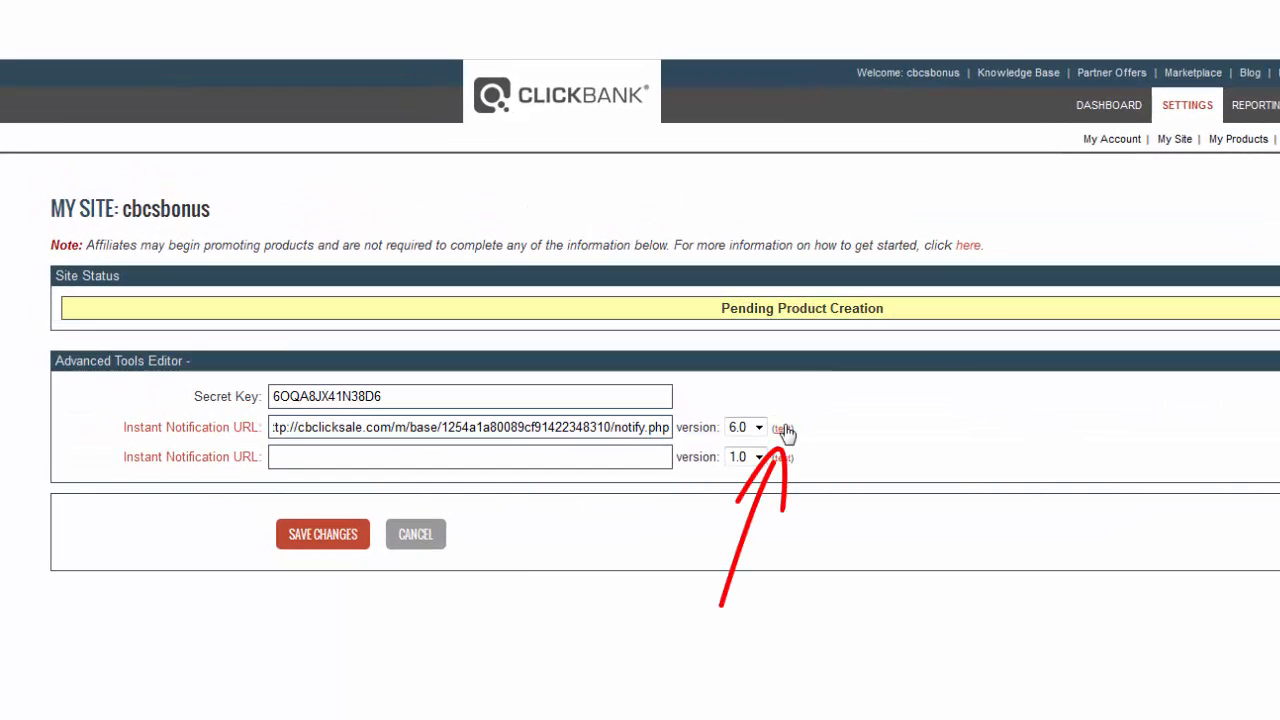
click(783, 430)
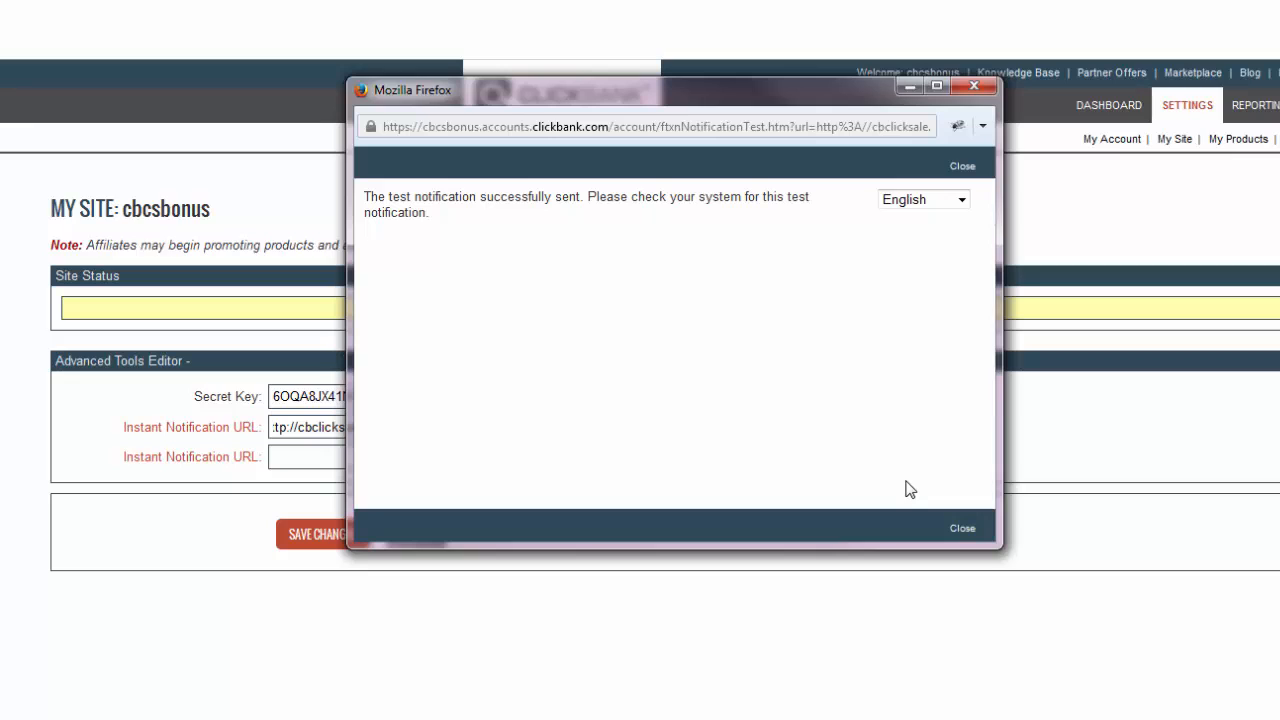
click(963, 168)
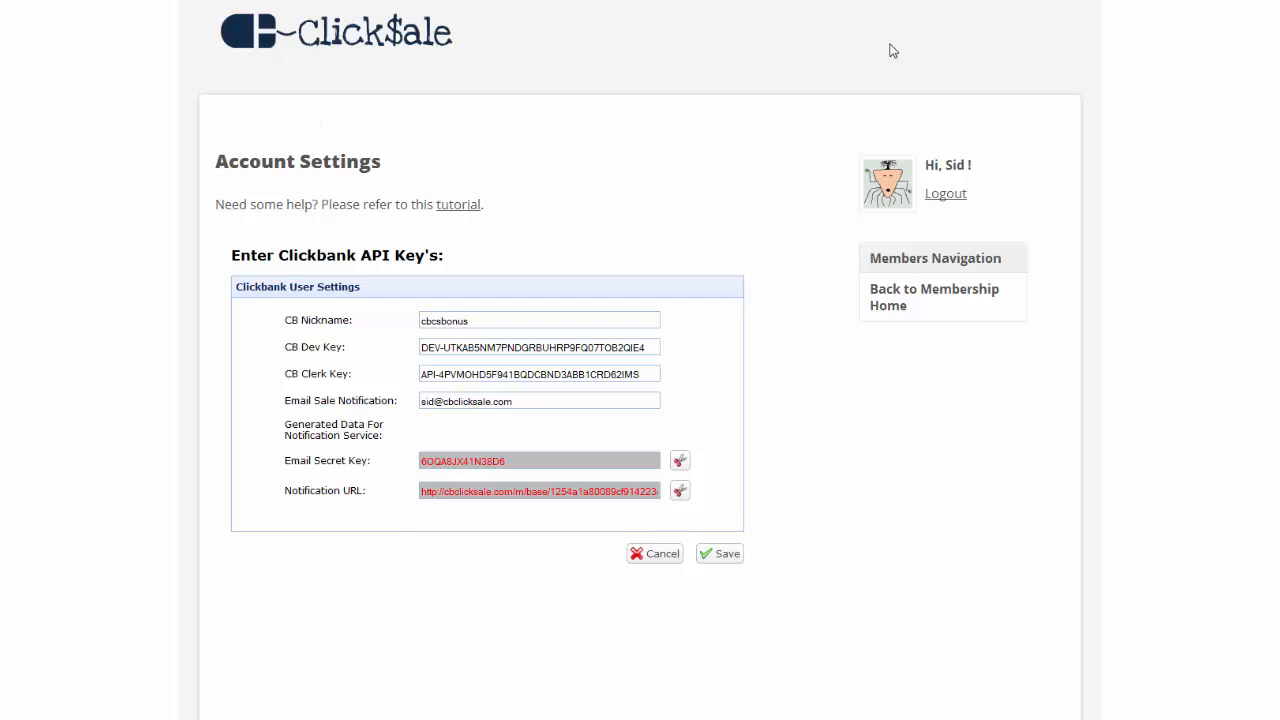
Switch to CB Clicksale, return to the membership home and examine the Account Summary for the test sale
click(908, 302)
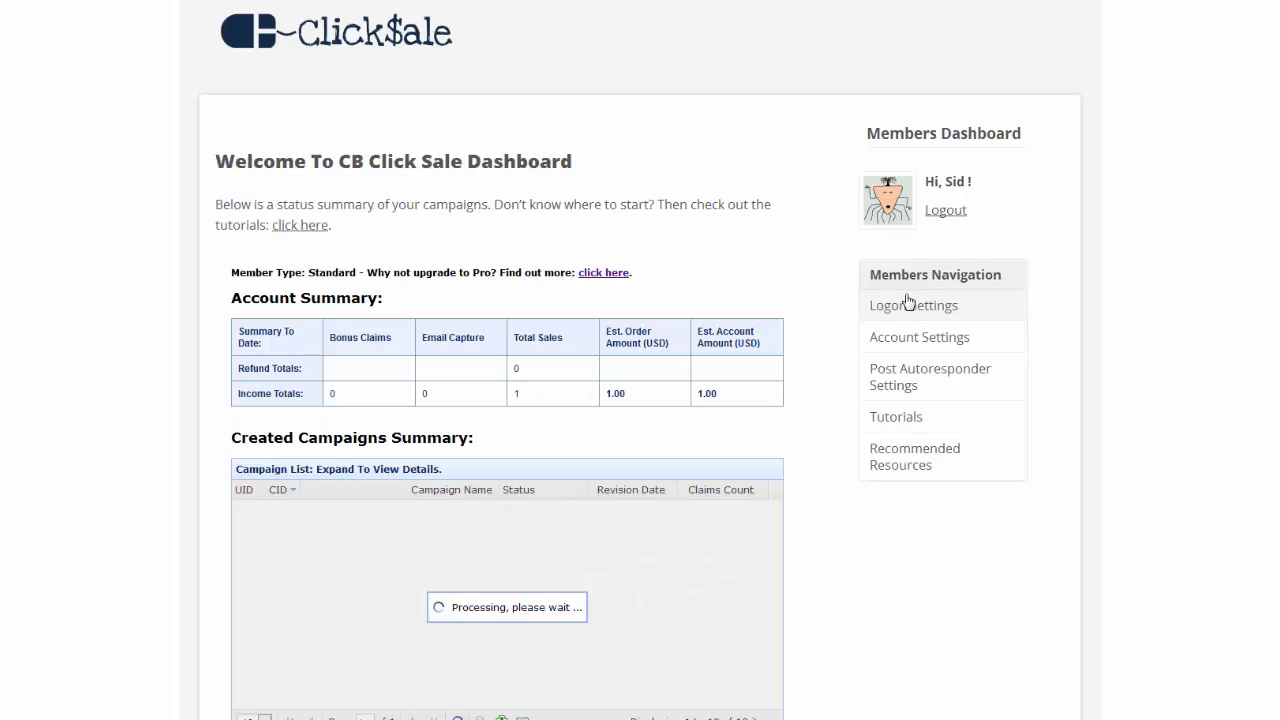
scroll(906, 300, down, 1)
scroll(640, 360, down, 1)
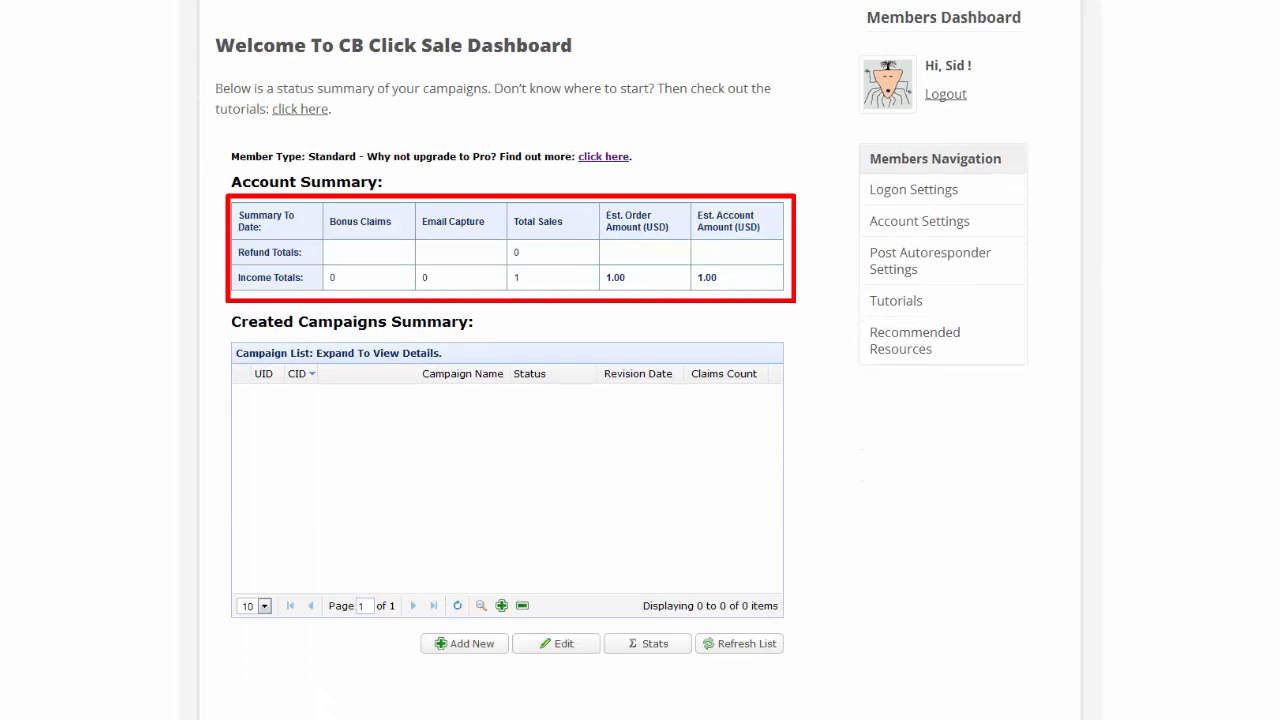